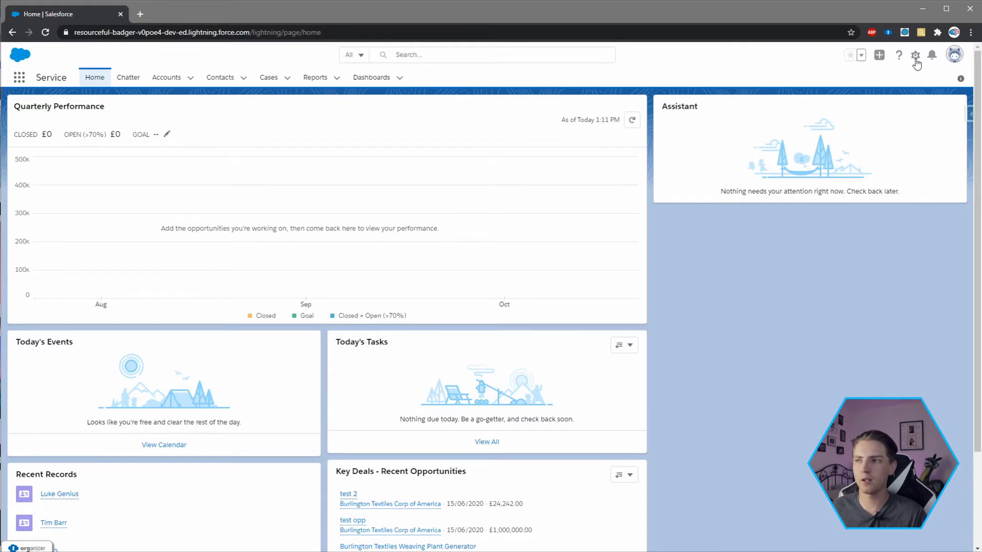
- Open Setup, search it for "custom meta" and go to the Custom Metadata Types page
left_click(915, 58)
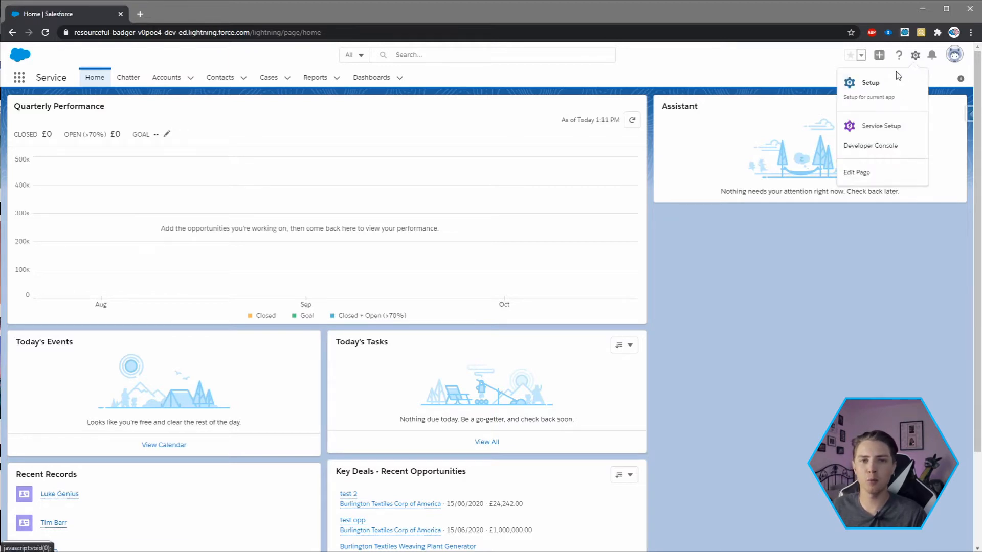
left_click(868, 88)
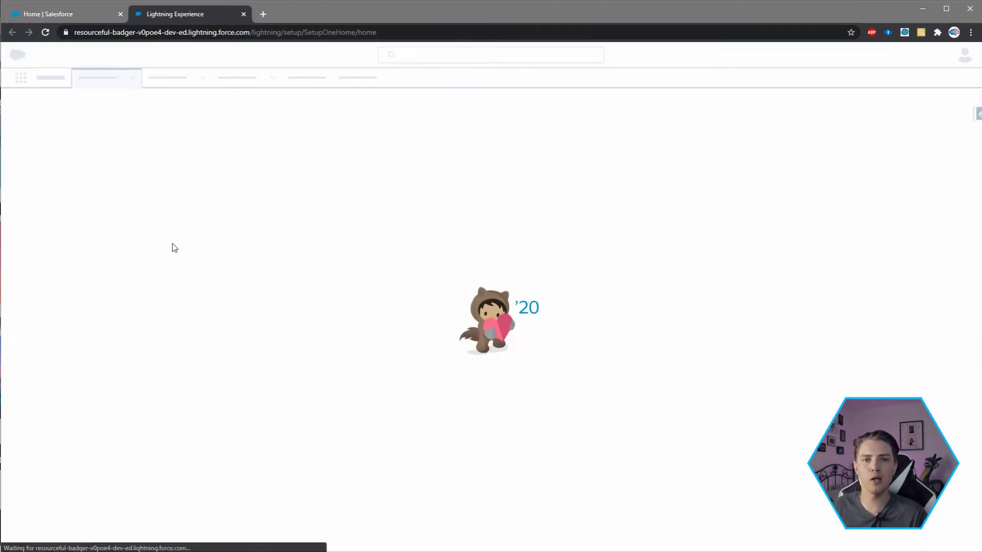
left_click(35, 125)
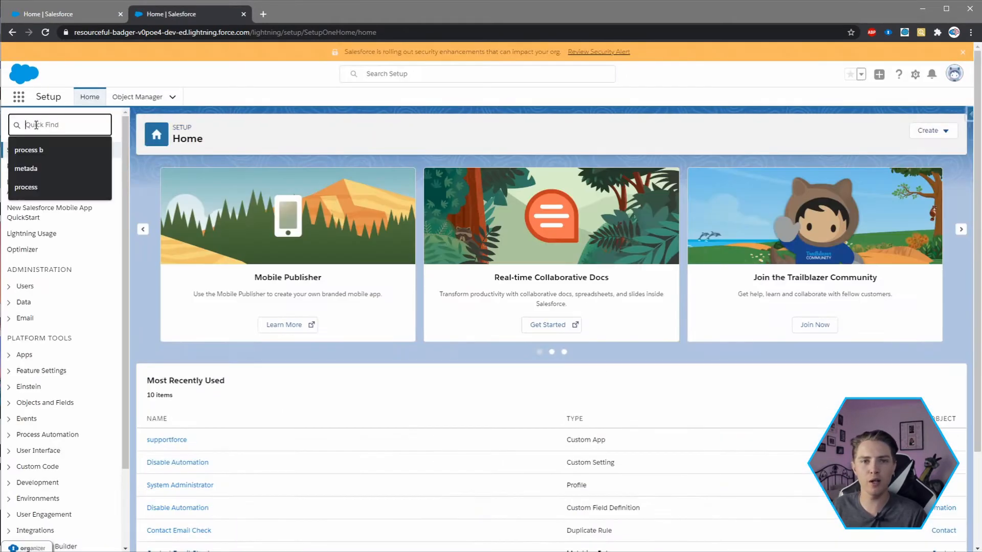
type("custom meta")
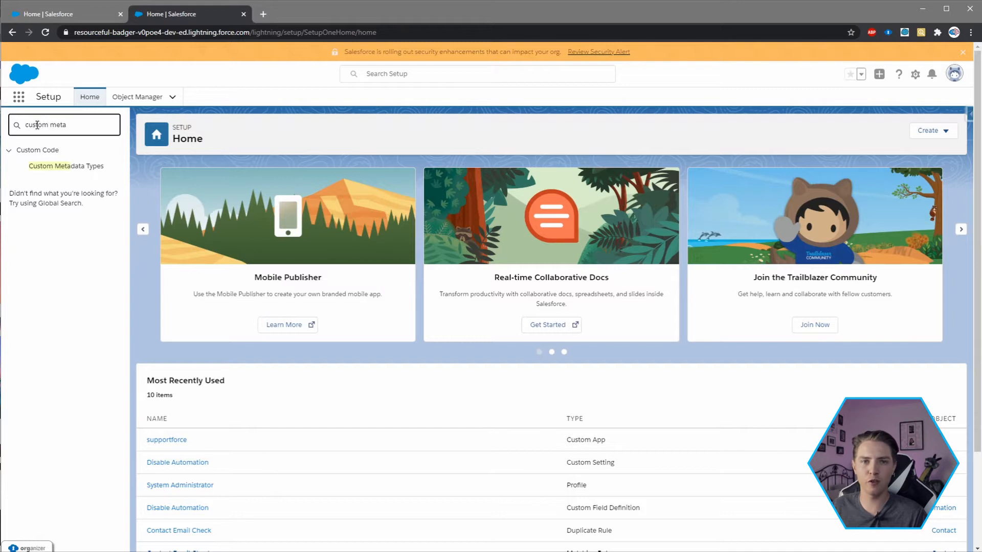
left_click(54, 167)
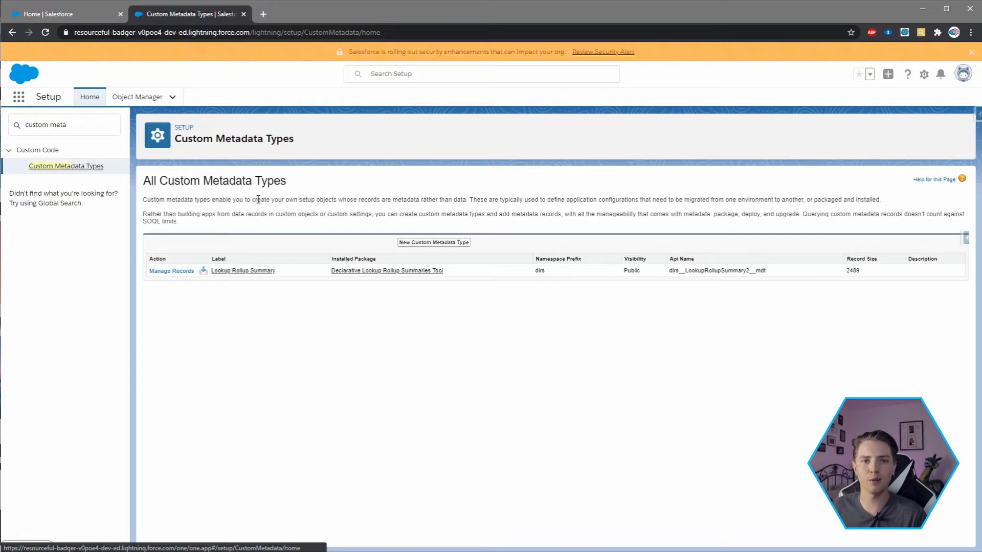
- Start a new custom metadata type with the label "Toggle" and the plural label "Toggles"
left_click(441, 245)
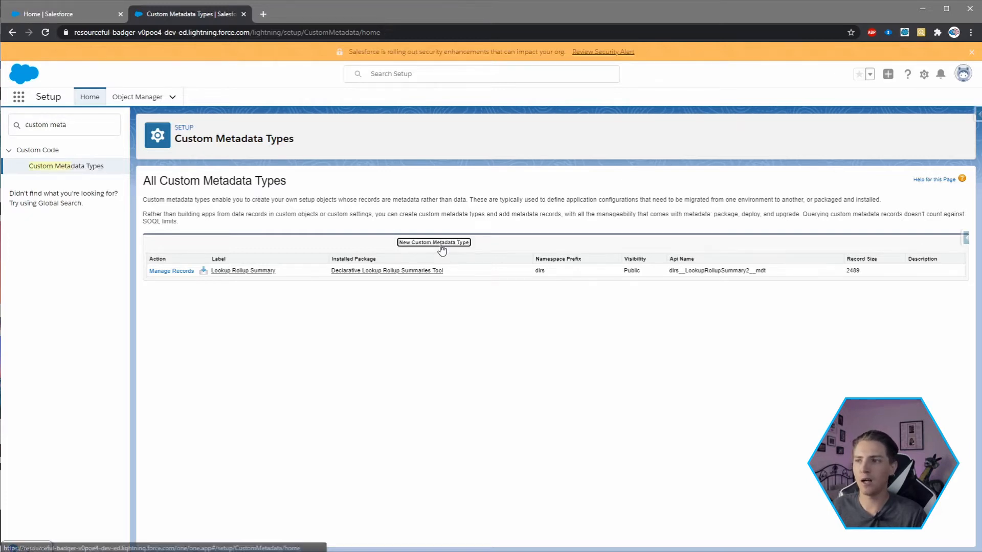
left_click(330, 244)
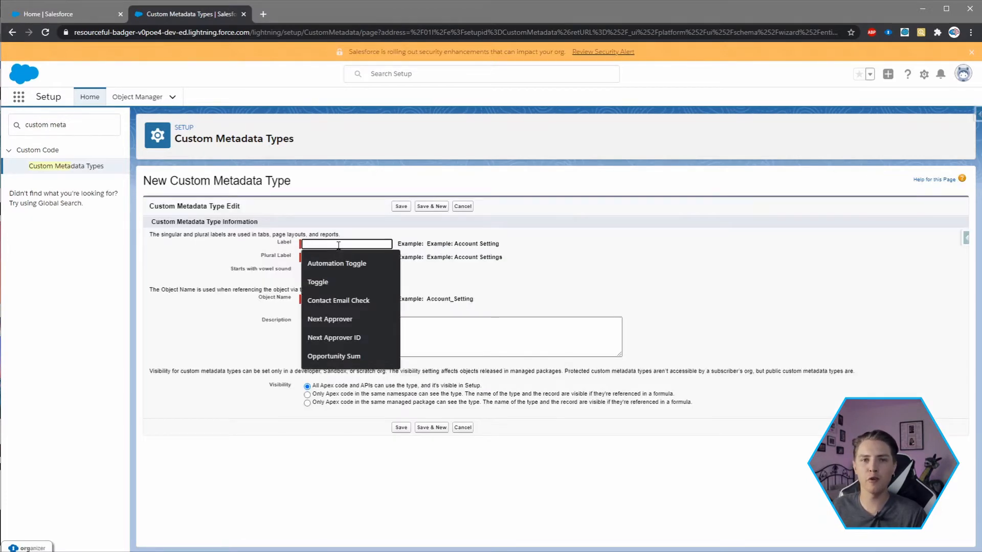
left_click(202, 234)
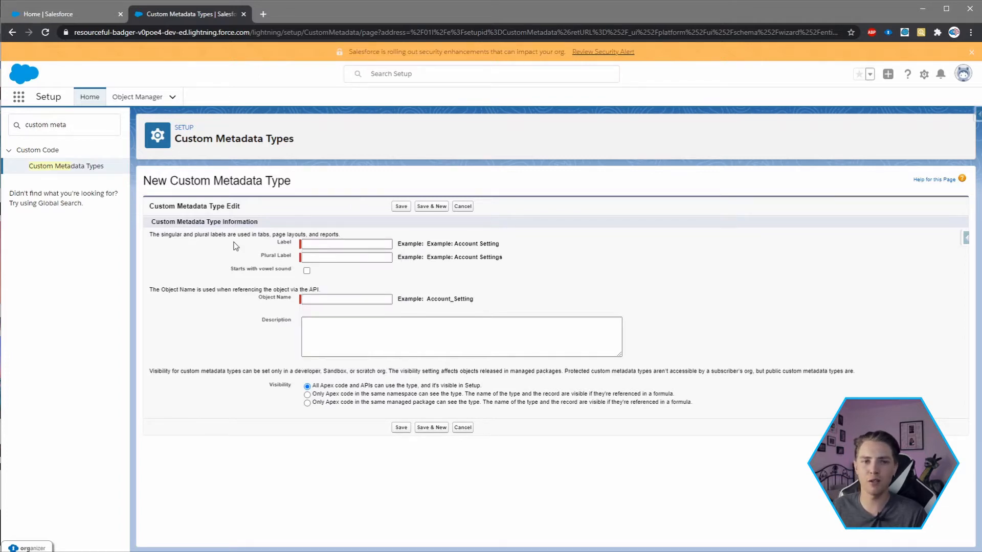
left_click(356, 244)
type("Toggle")
key("Tab")
type("Toggles")
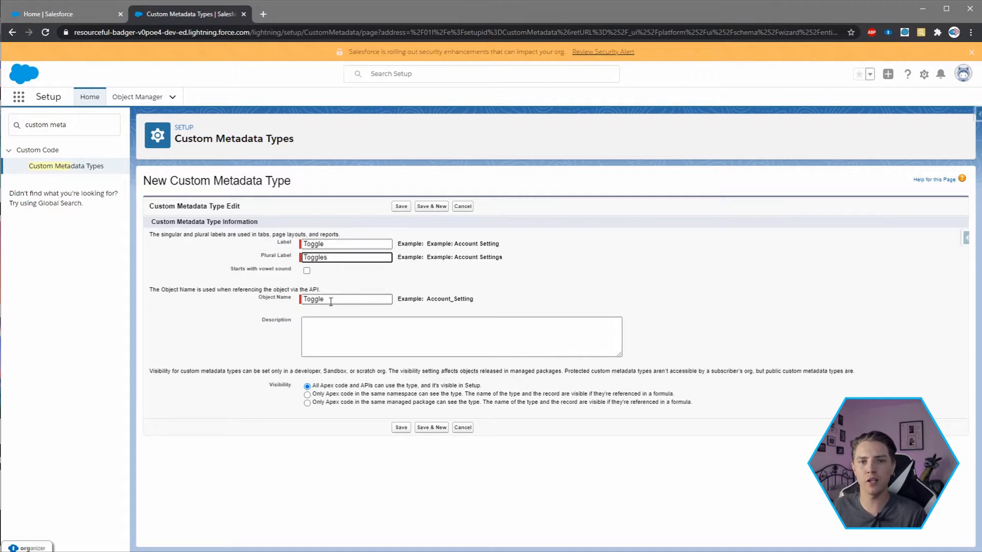
- Describe the type as "Custom metadata type to store all of our toggles for data manipulation/imports" and save it
left_click(343, 337)
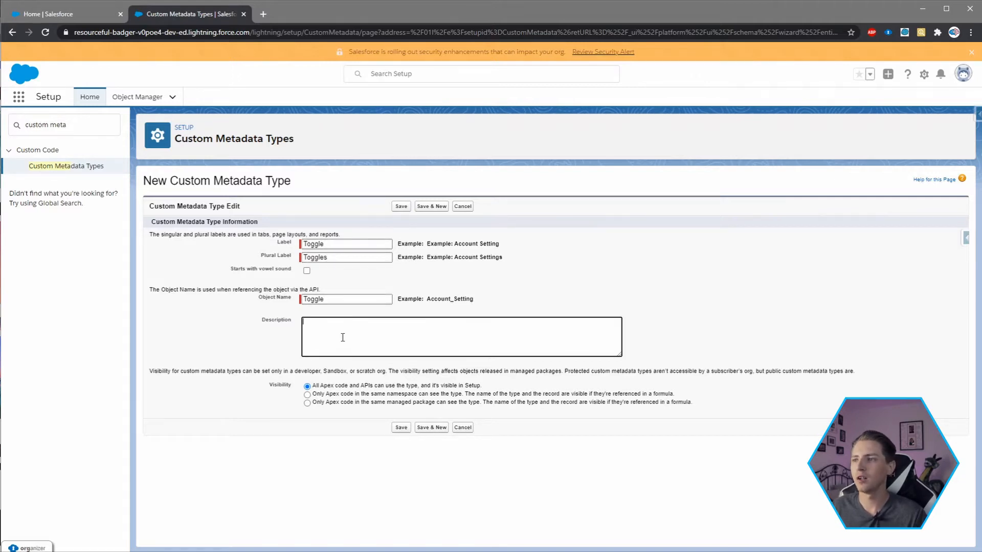
type("Custom metadata type to store all of our")
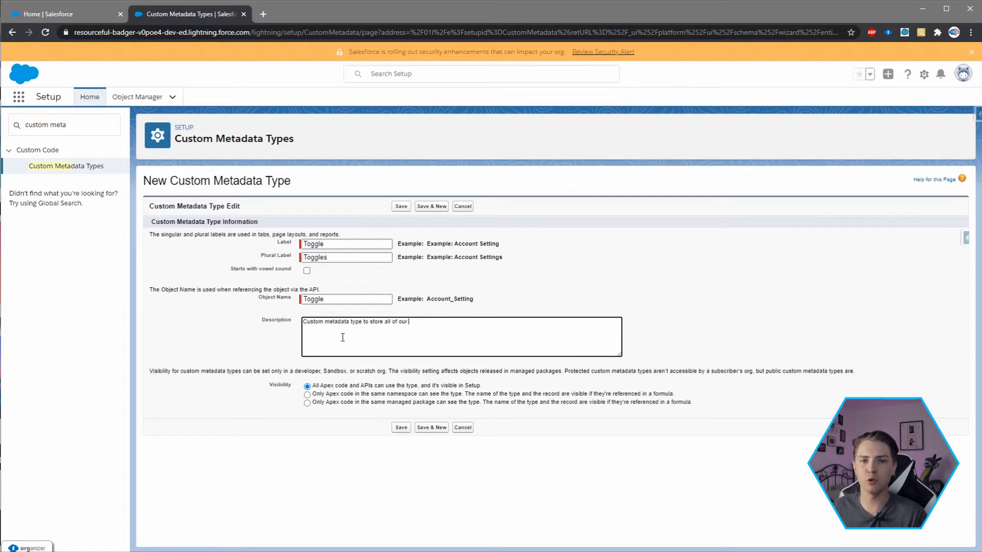
type(" toggles f")
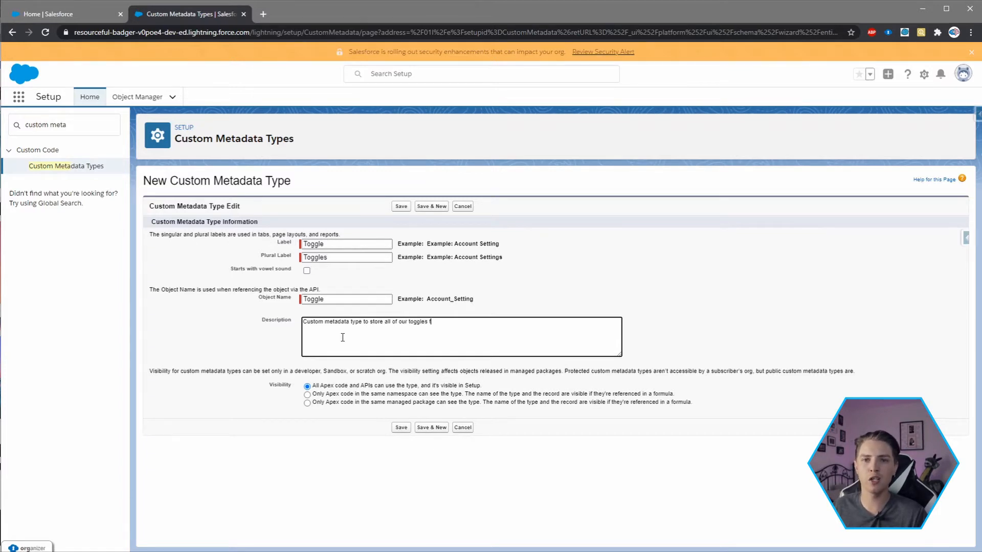
type("or data manipulation/imports")
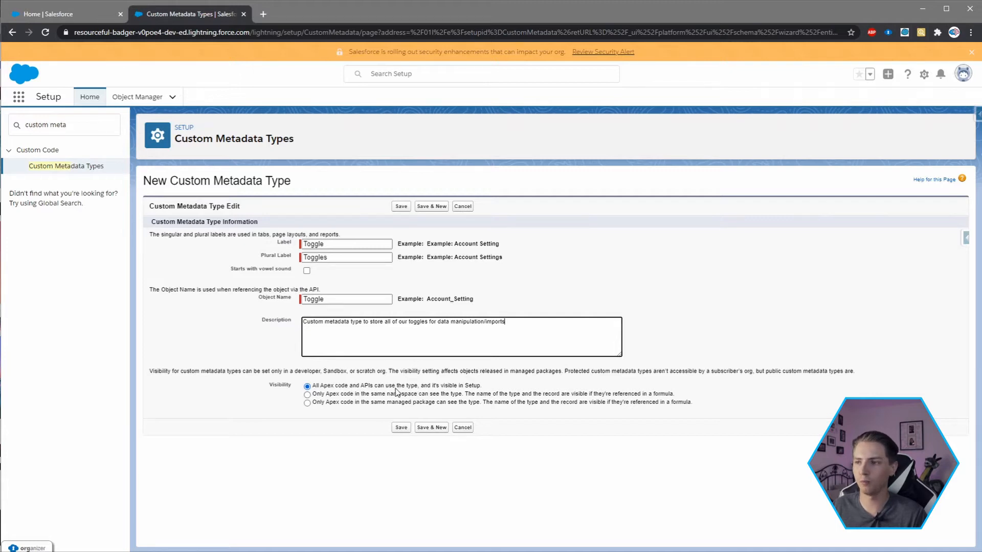
left_click(396, 429)
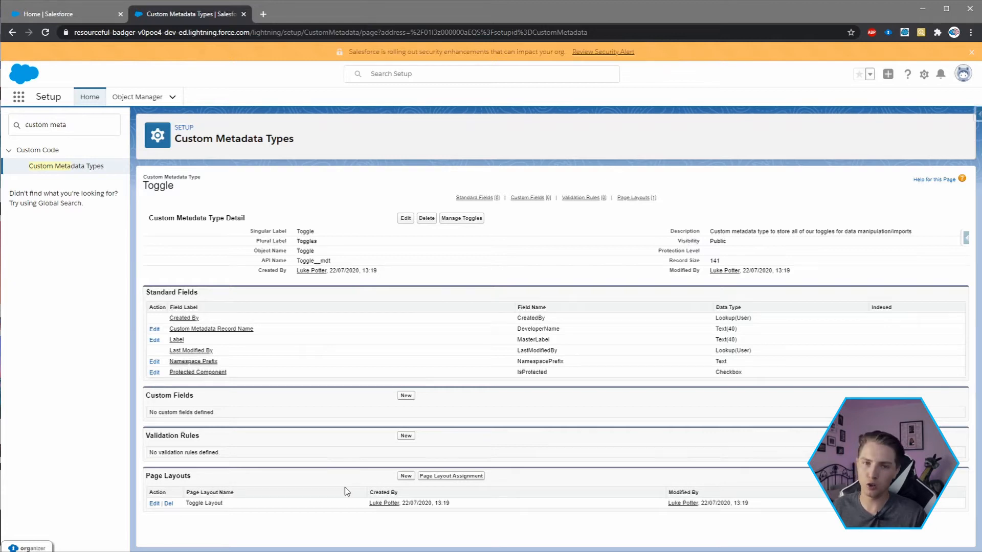
- Start a new checkbox custom field on the Toggle type with the field label "Automation Toggle"
left_click(406, 395)
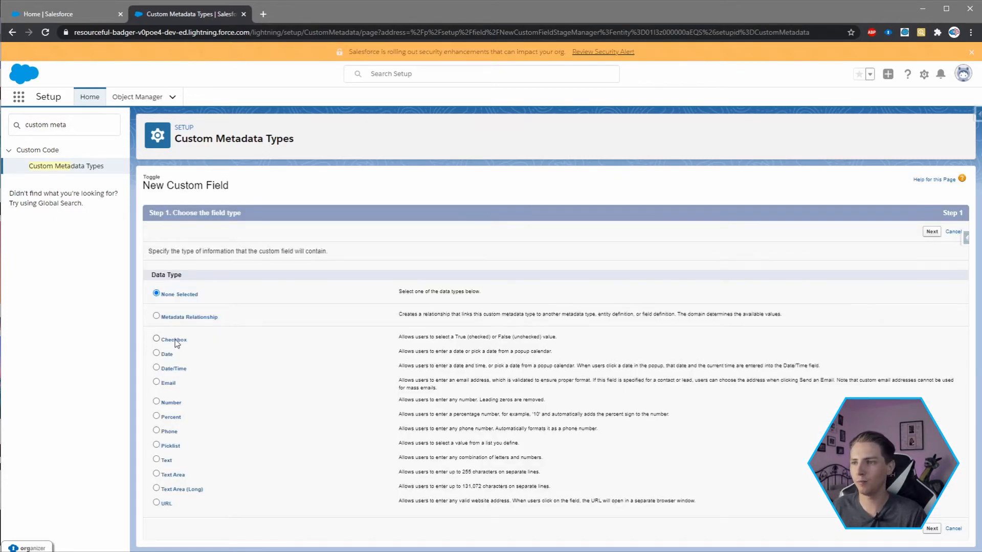
left_click(175, 341)
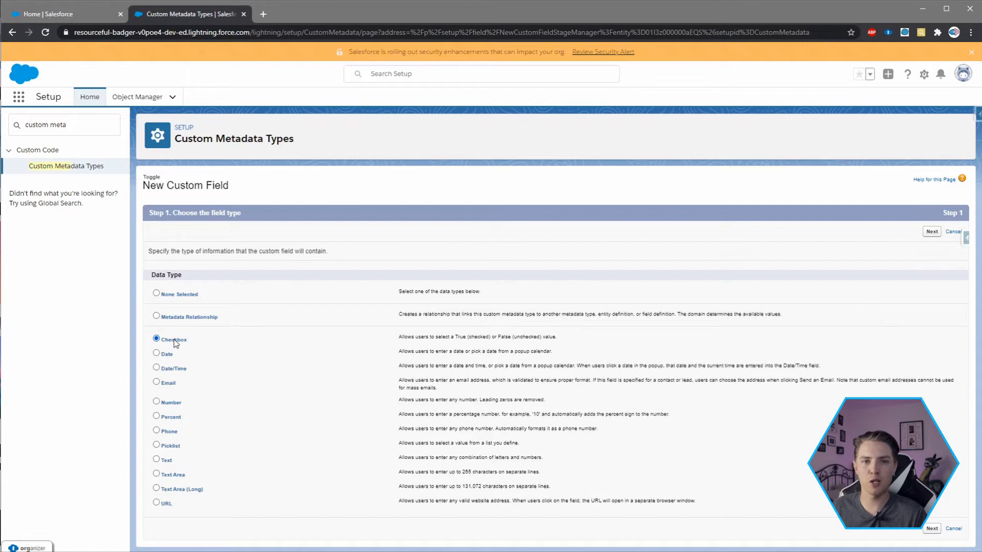
left_click(930, 231)
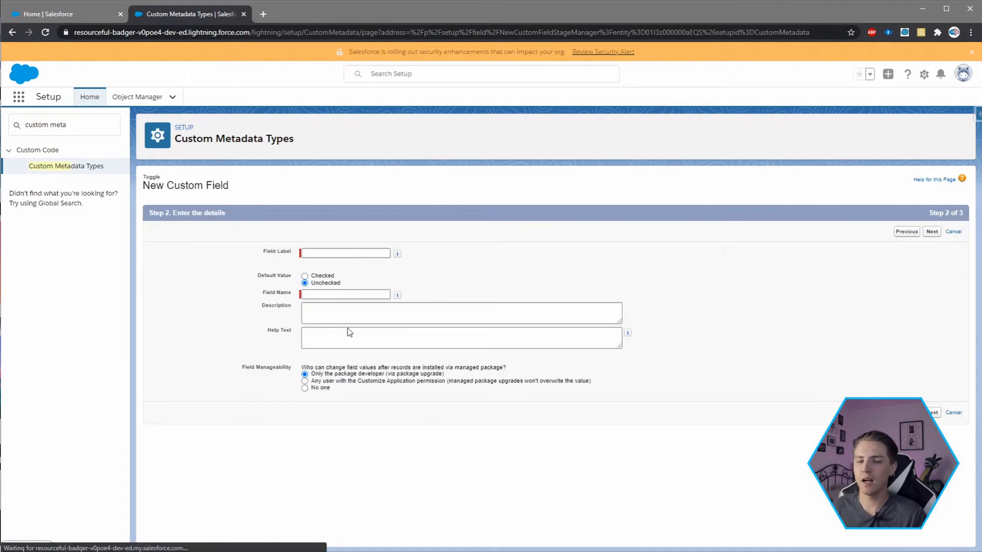
left_click(336, 253)
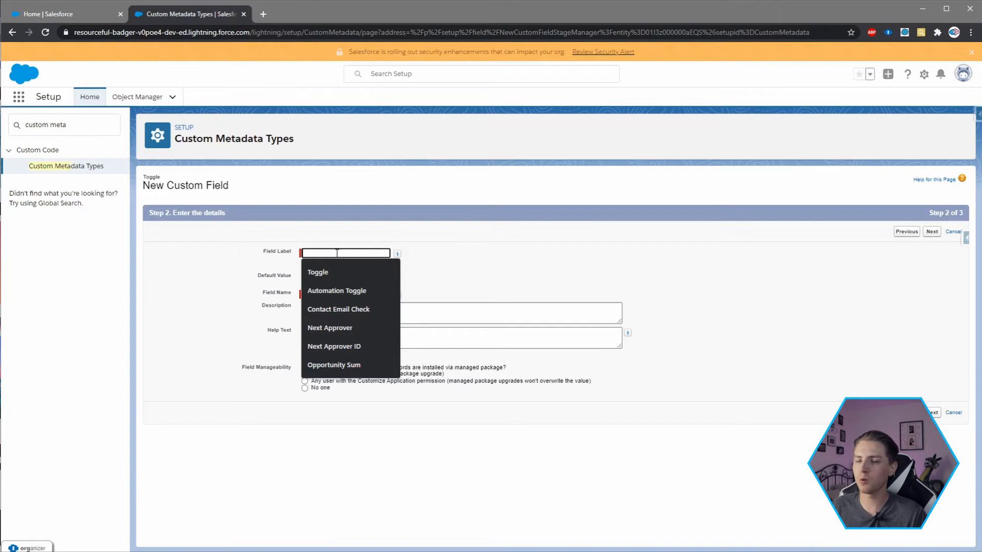
type("Automation To")
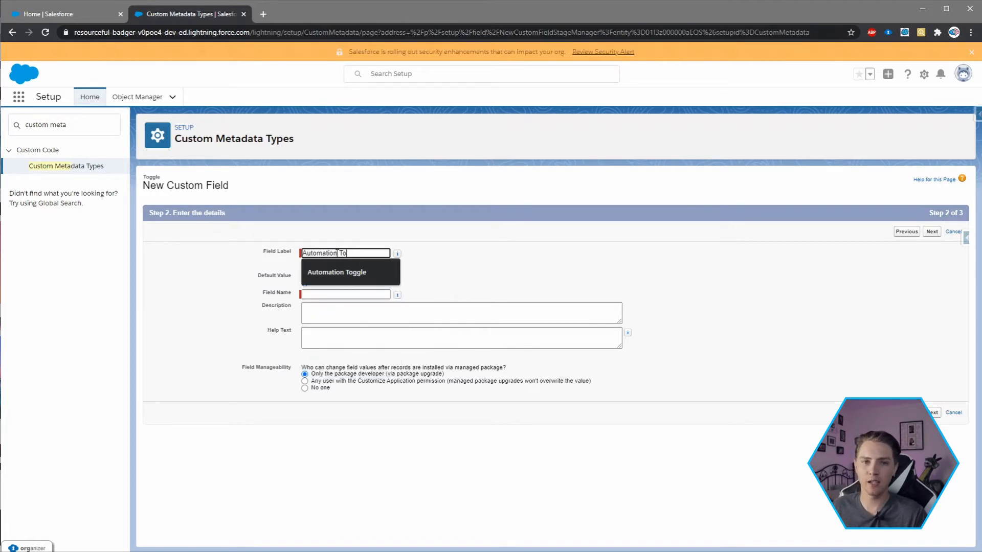
type("ggle")
key("Tab")
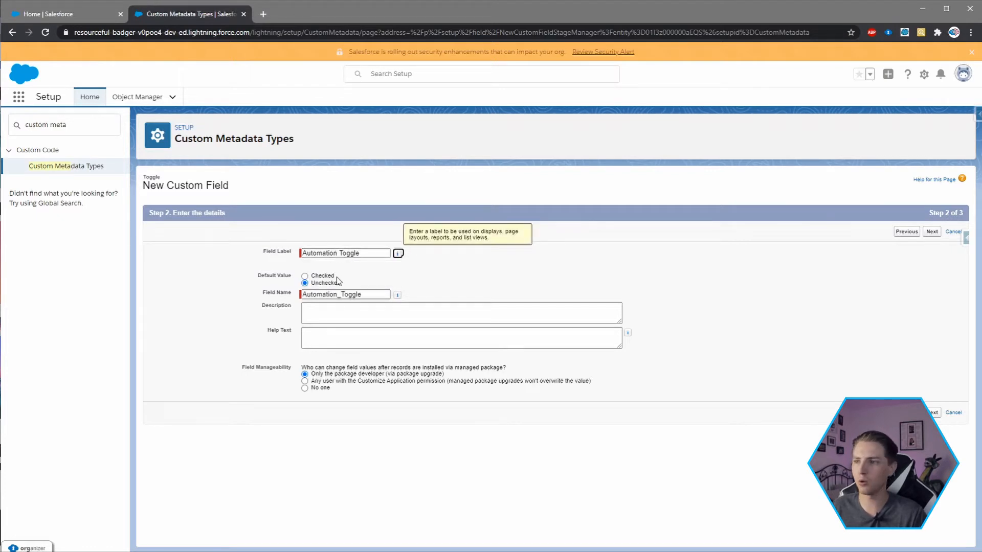
- Change the new checkbox field's API field name to "IsAutomationToggle"
left_click(339, 295)
key("BackSpace")
left_click(301, 296)
left_click(302, 293)
type("Is")
- Enter the field description "This toggle controls all of our automation and allows us to disable/enable based upon TRUE/FALSE"
left_click(337, 312)
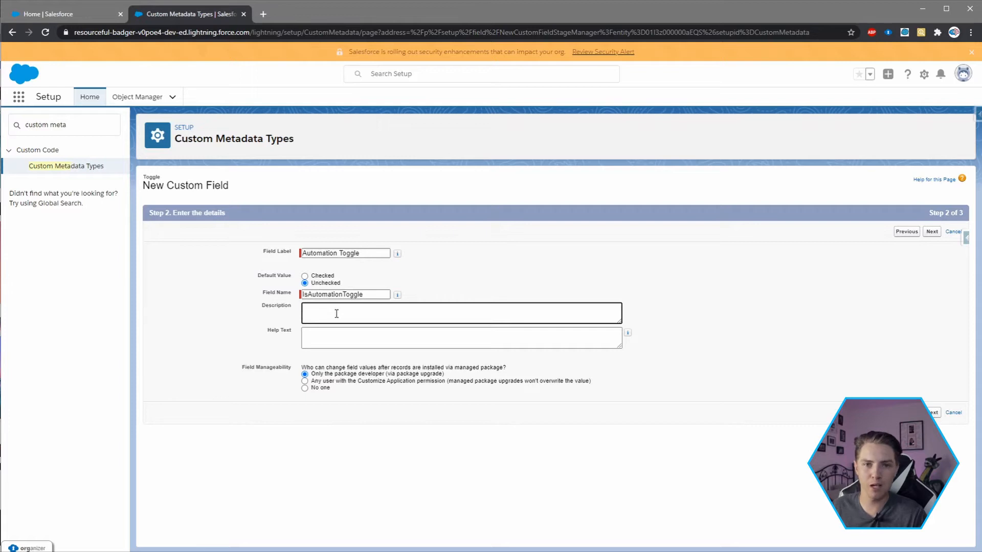
type("This ")
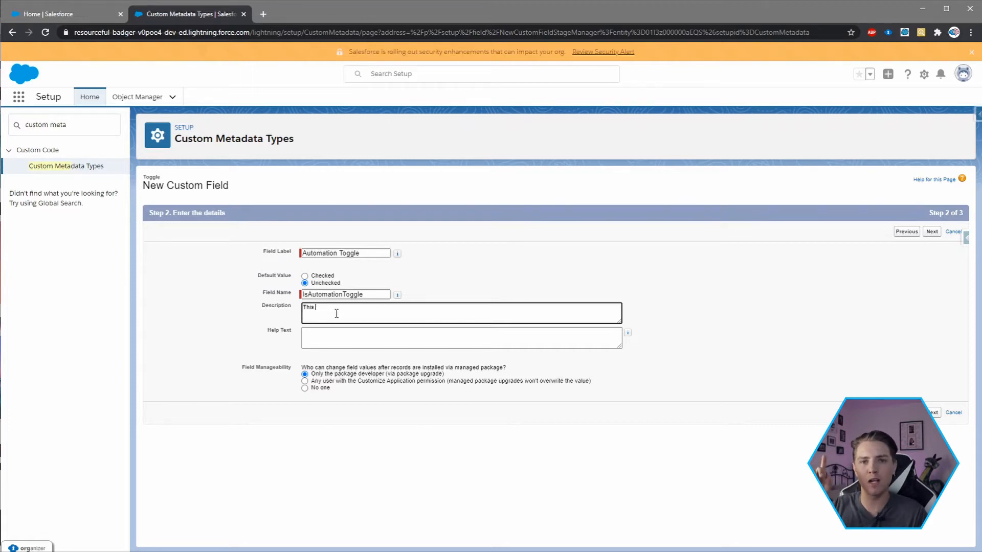
type("toggle controls all of our automation")
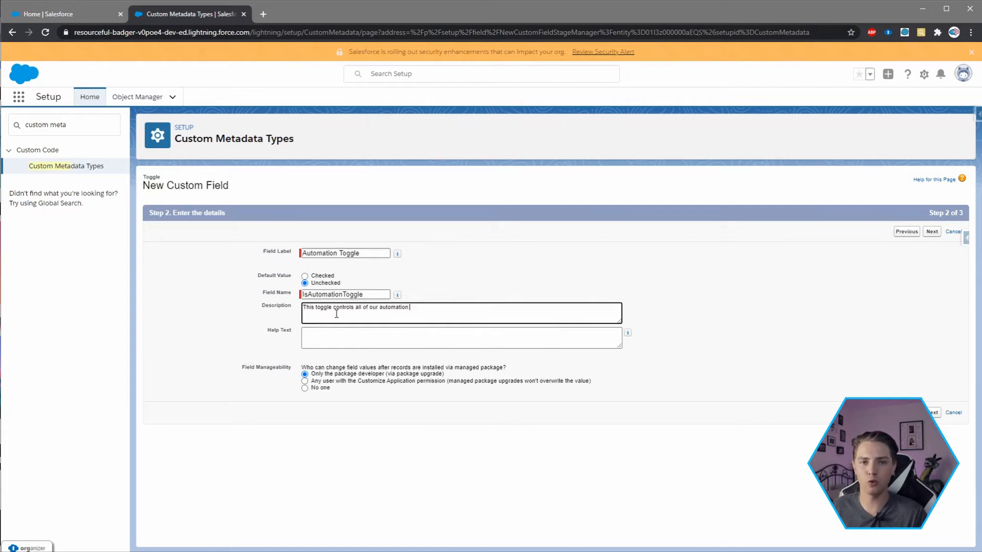
type(" and all")
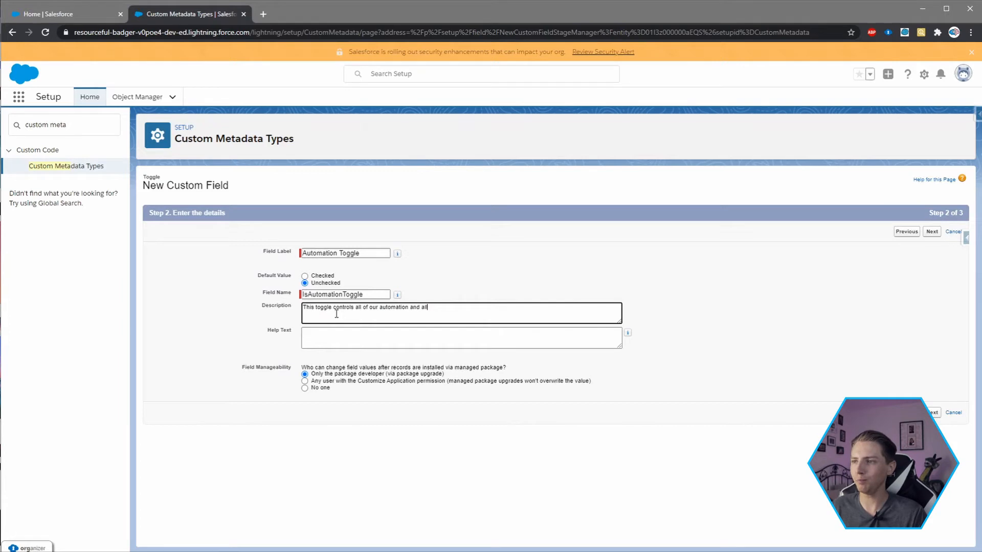
type("ows us to disable/engable")
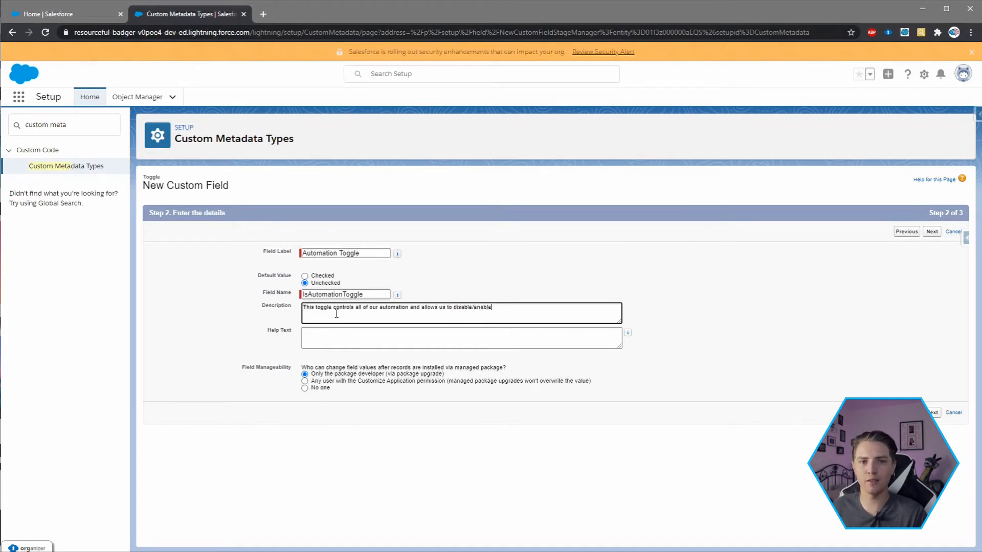
type(" based up")
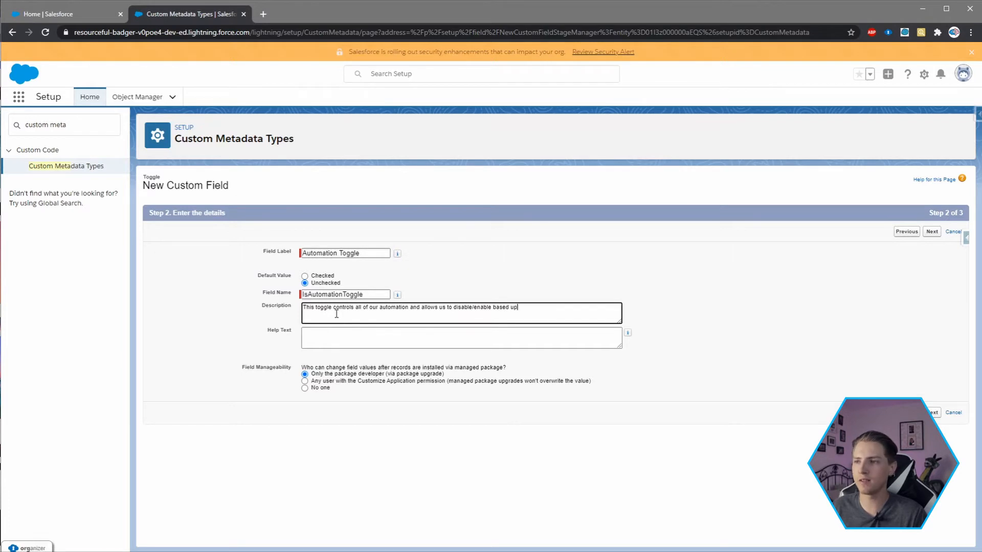
type("on TRUE?")
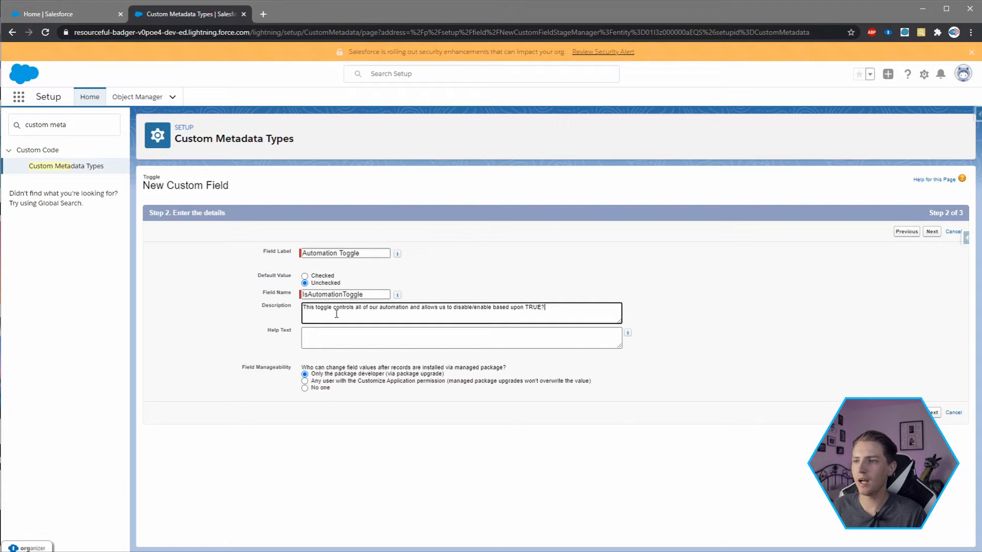
key("BackSpace")
type("/FALSE")
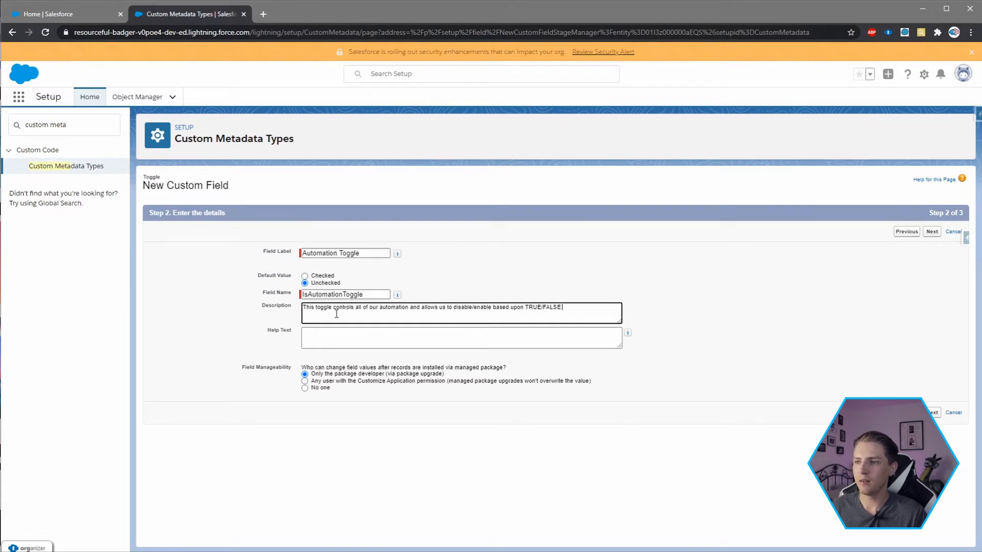
- Leave the help text empty and save the field with the Toggle Layout included
left_click(356, 345)
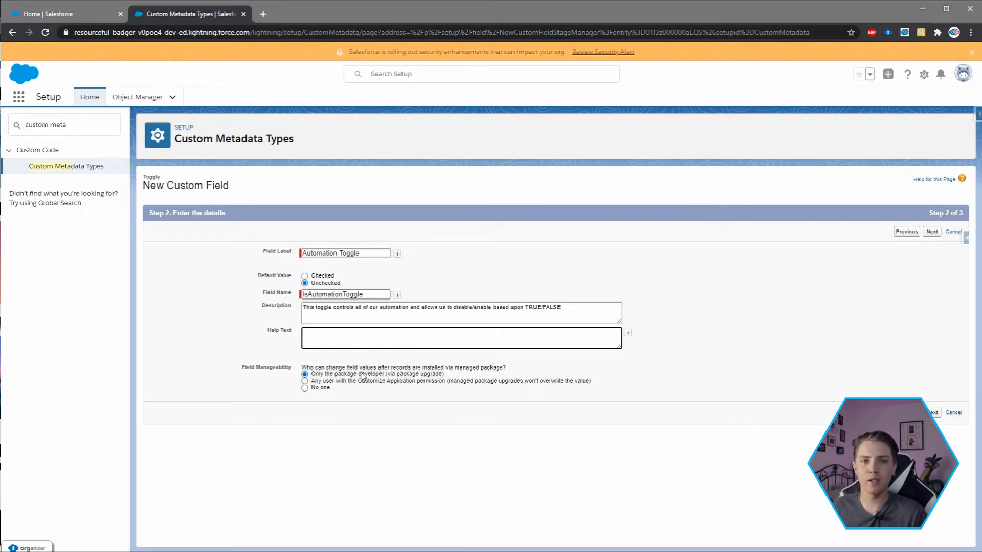
left_click(934, 412)
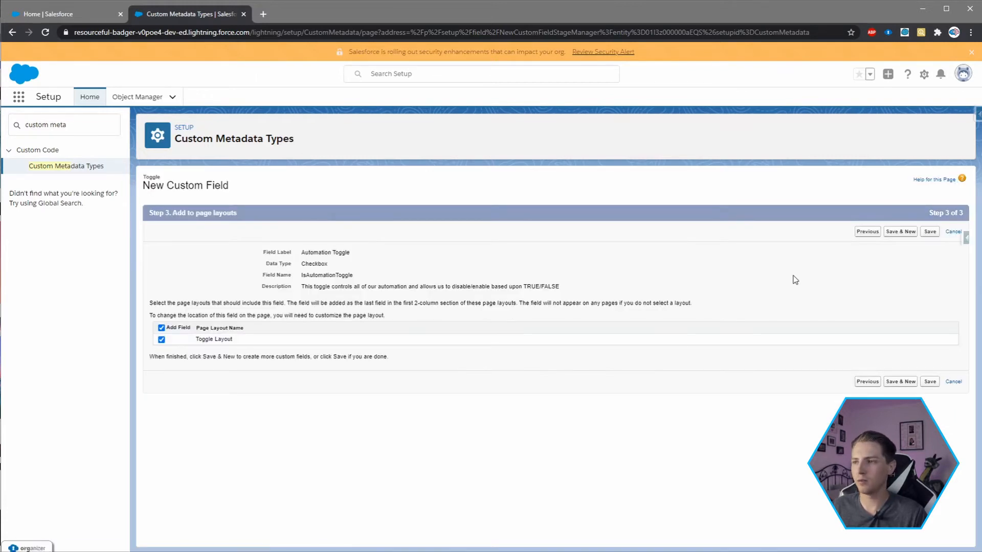
left_click(931, 234)
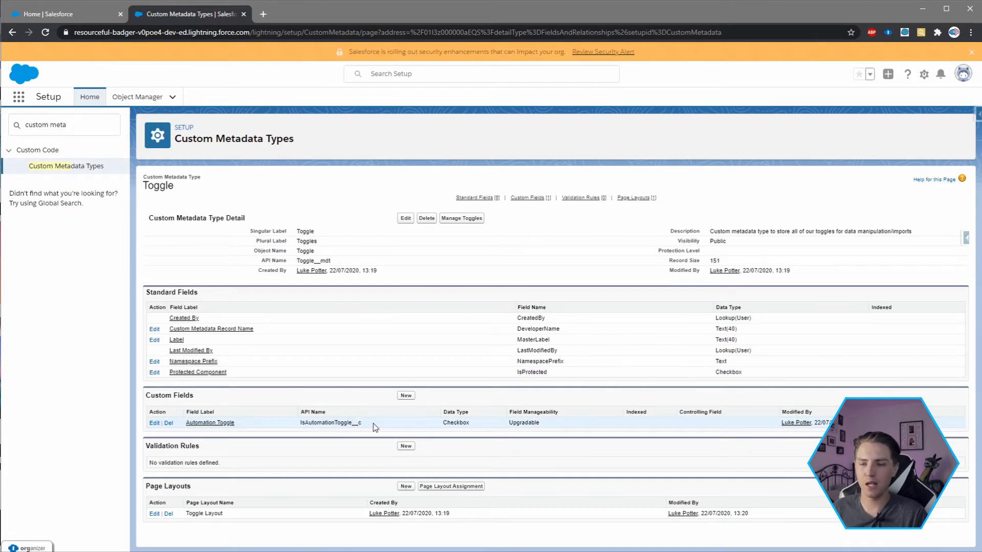
- Start a new record for the Toggle metadata type with the label "Automation Toggle"
left_click(472, 223)
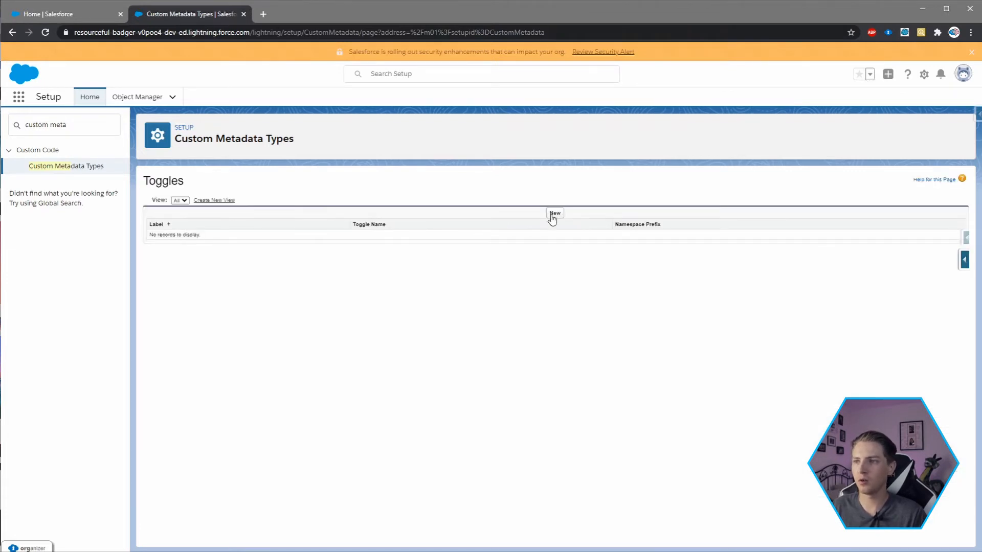
left_click(554, 213)
left_click(353, 238)
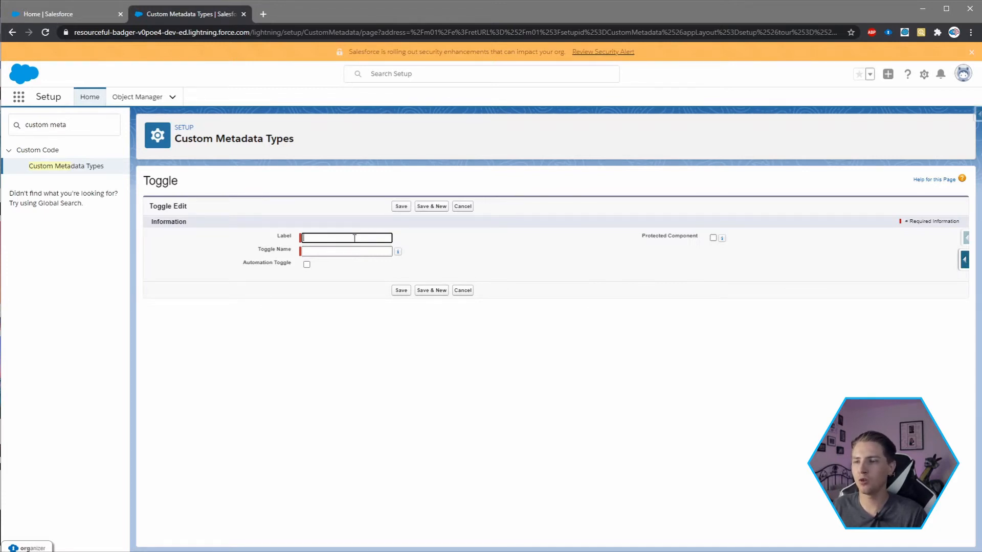
left_click(355, 238)
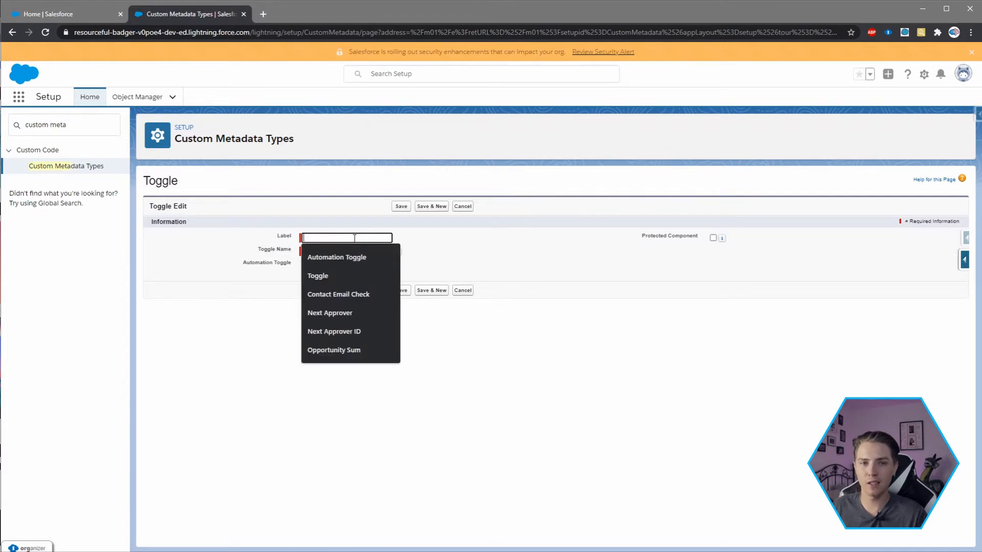
type("Automation Toggle")
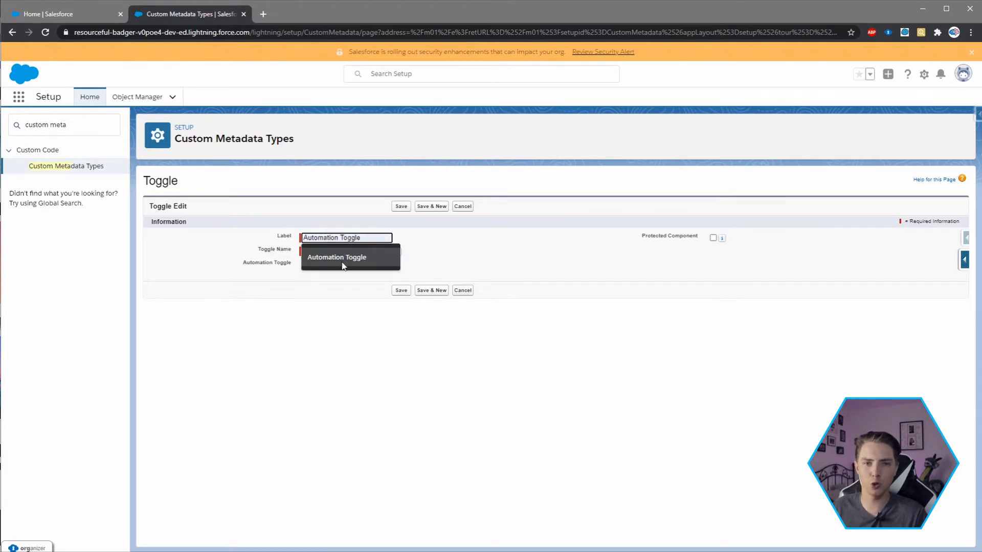
left_click(342, 257)
- Set the Toggle Name to "AutomationToggle", enable its Automation Toggle checkbox and save the record
left_click(342, 251)
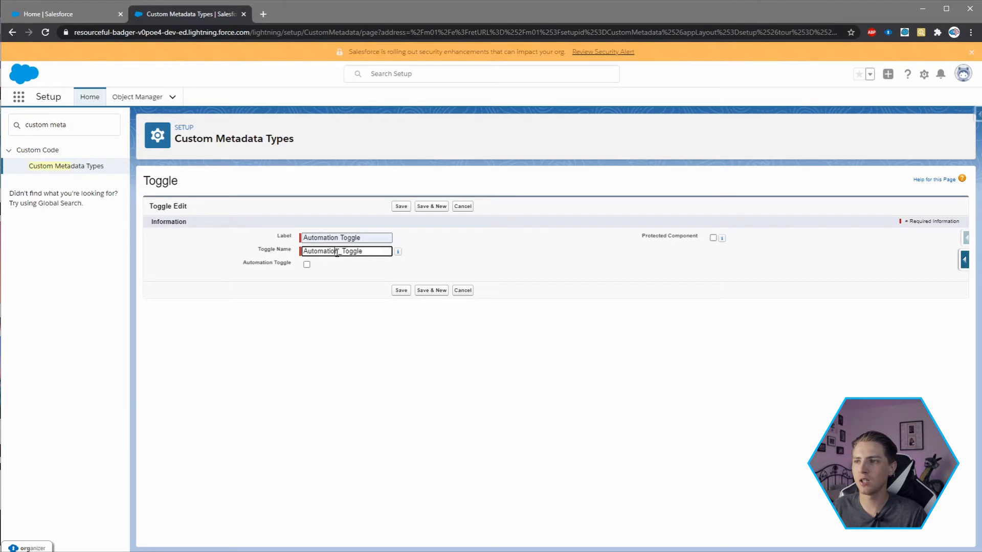
key("BackSpace")
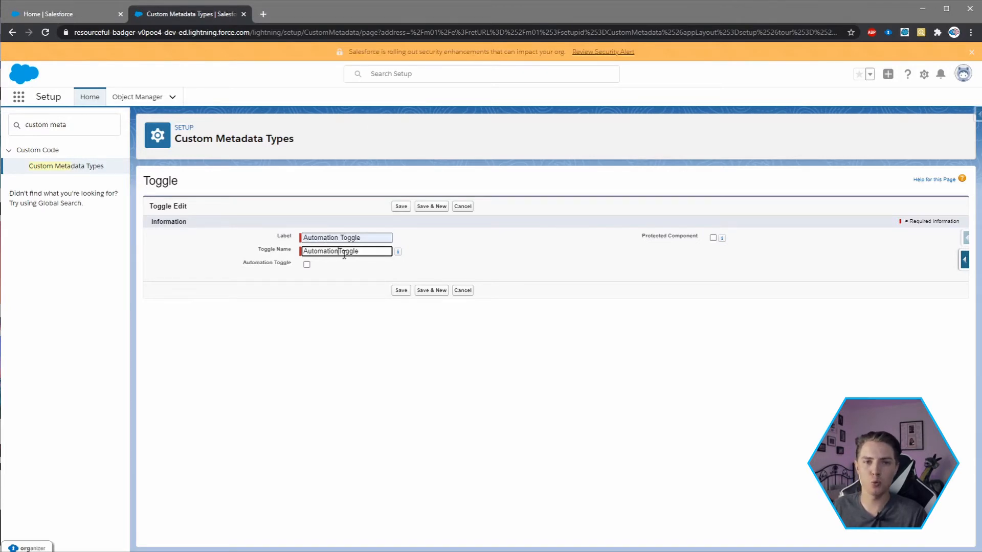
left_click(307, 265)
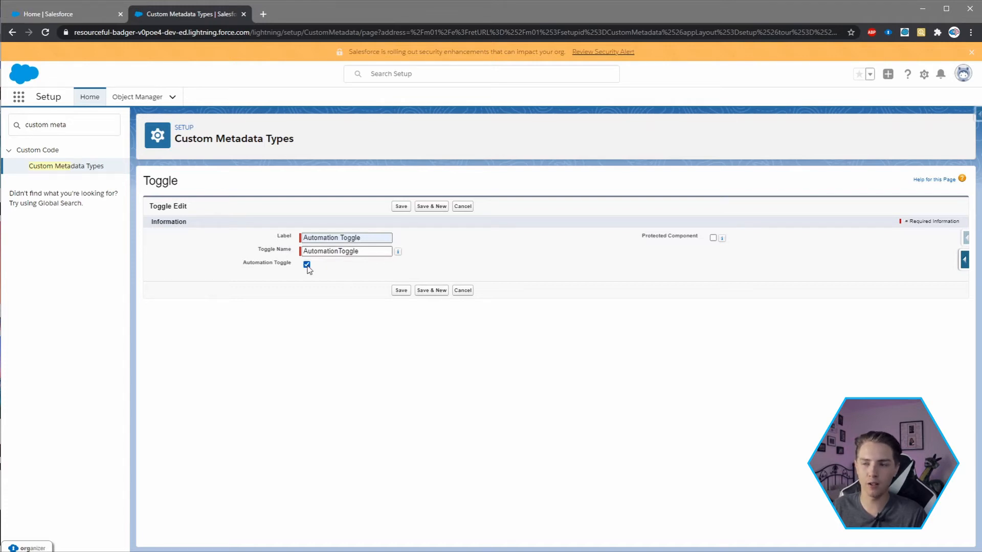
left_click(401, 291)
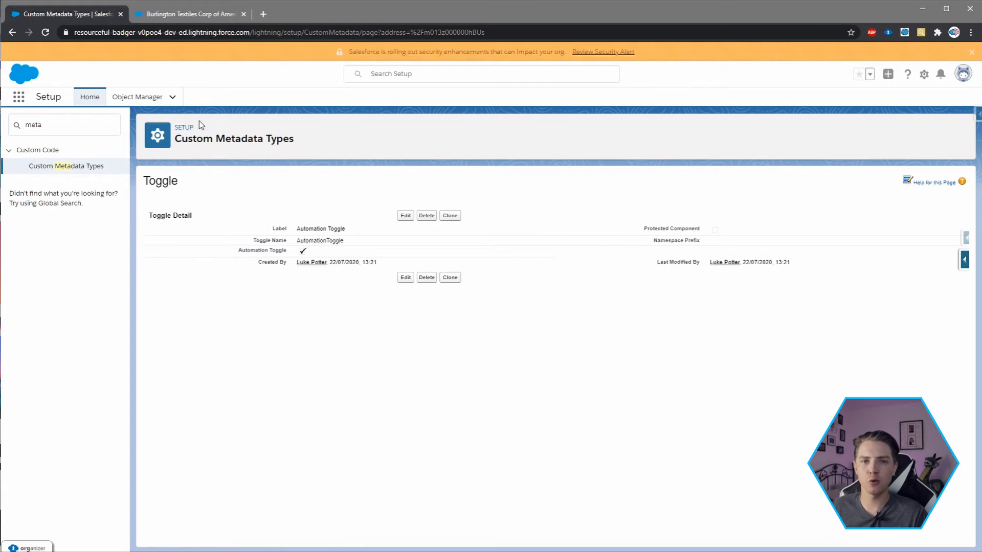
- Start a new validation rule on the Account object with the rule name "Enforce_Account_Name"
left_click(137, 97)
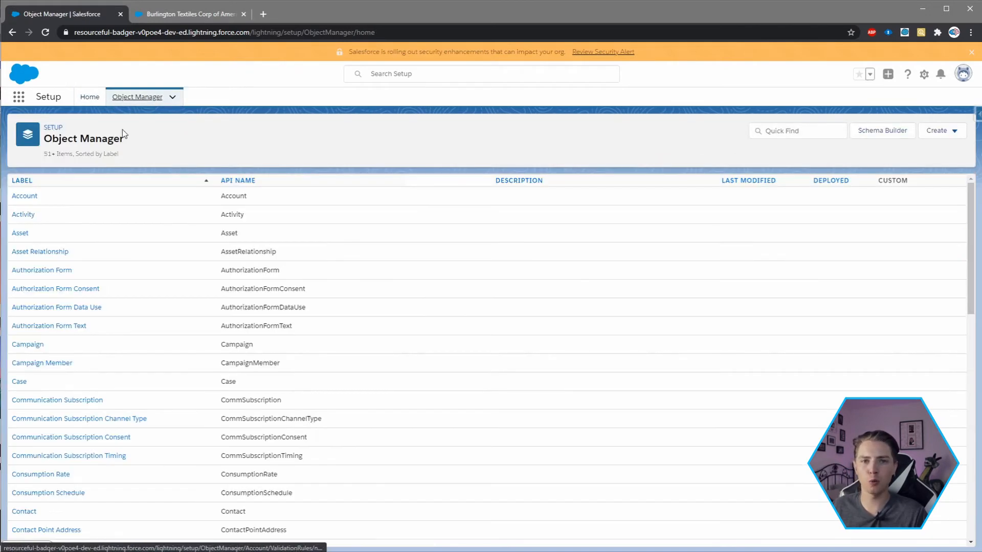
left_click(24, 196)
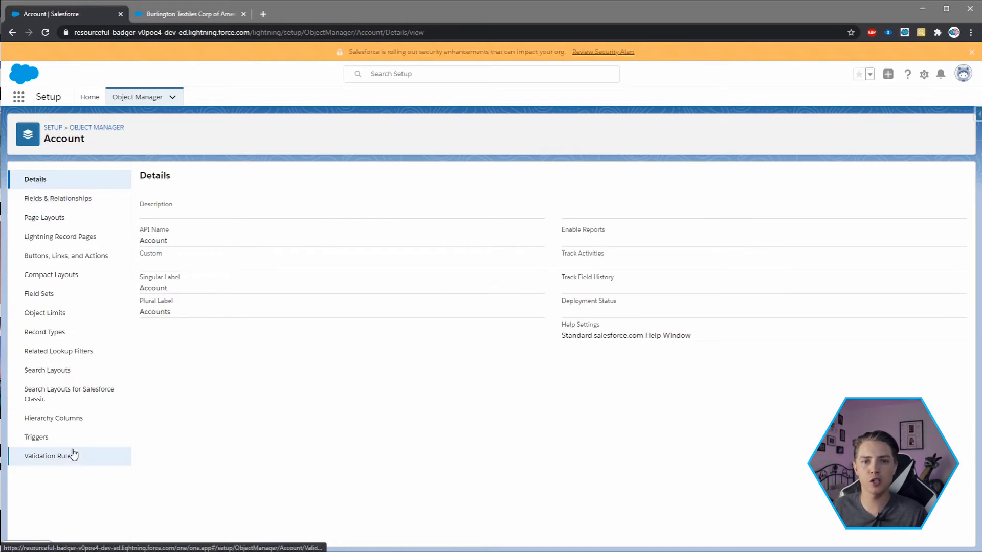
left_click(73, 455)
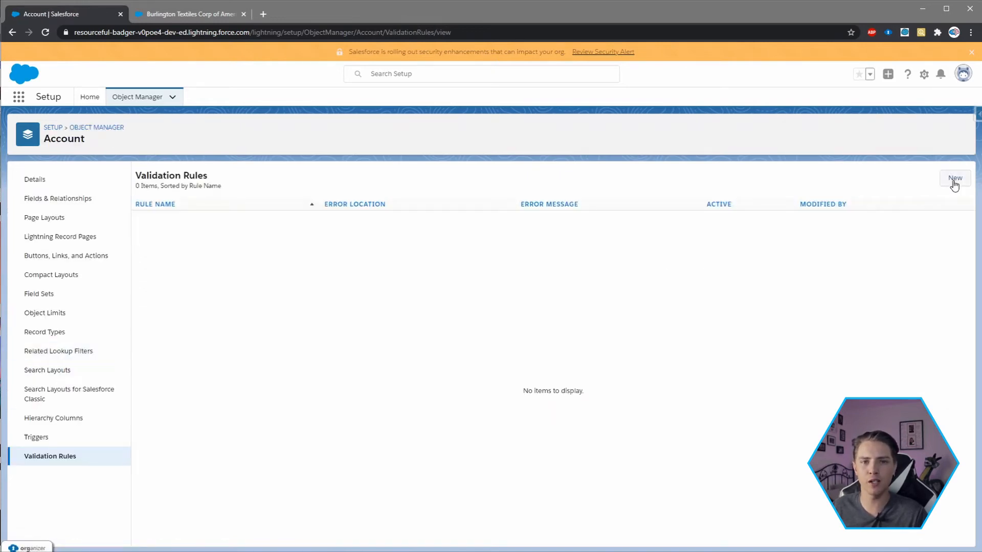
left_click(954, 179)
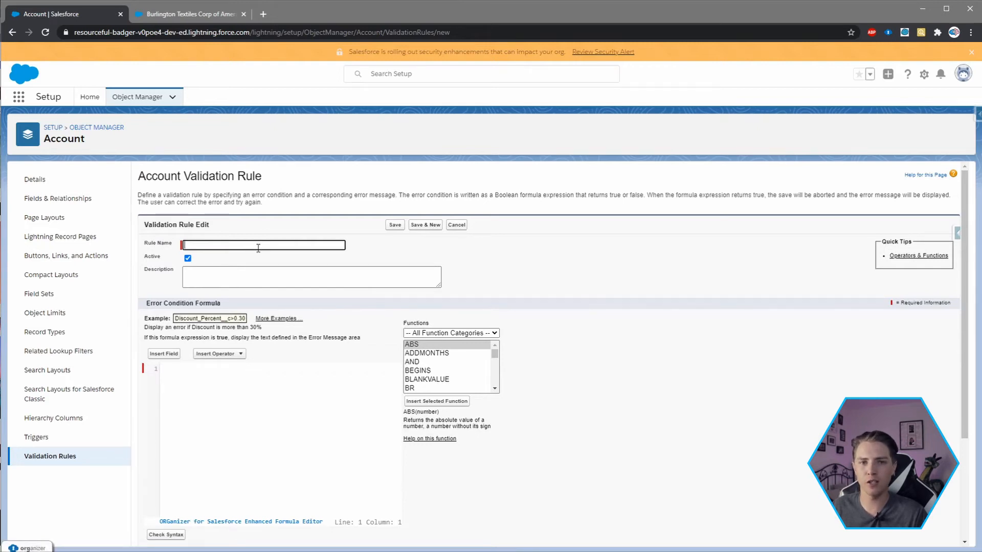
left_click(259, 248)
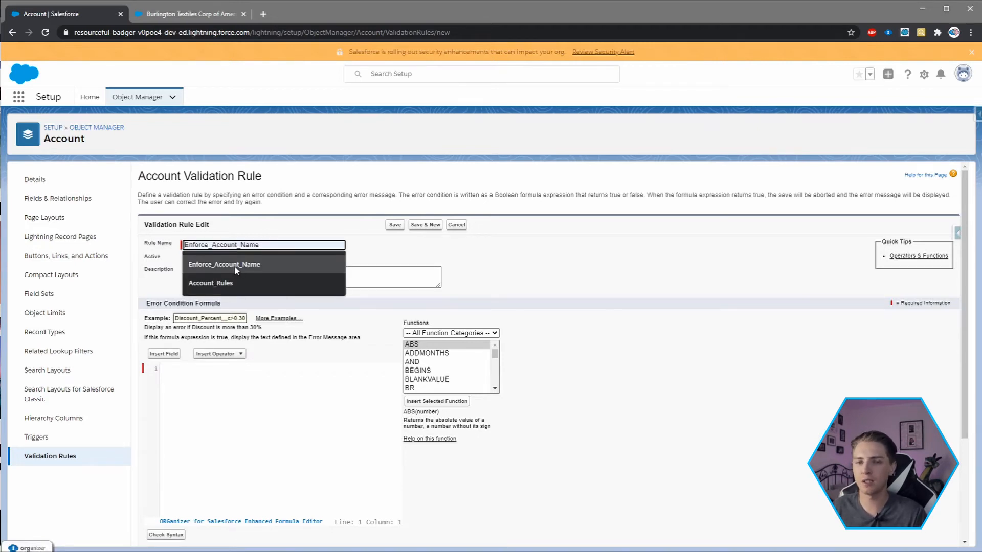
left_click(237, 263)
- Enter the rule description "Make sure you cannot make changes to the Account Name field"
left_click(227, 275)
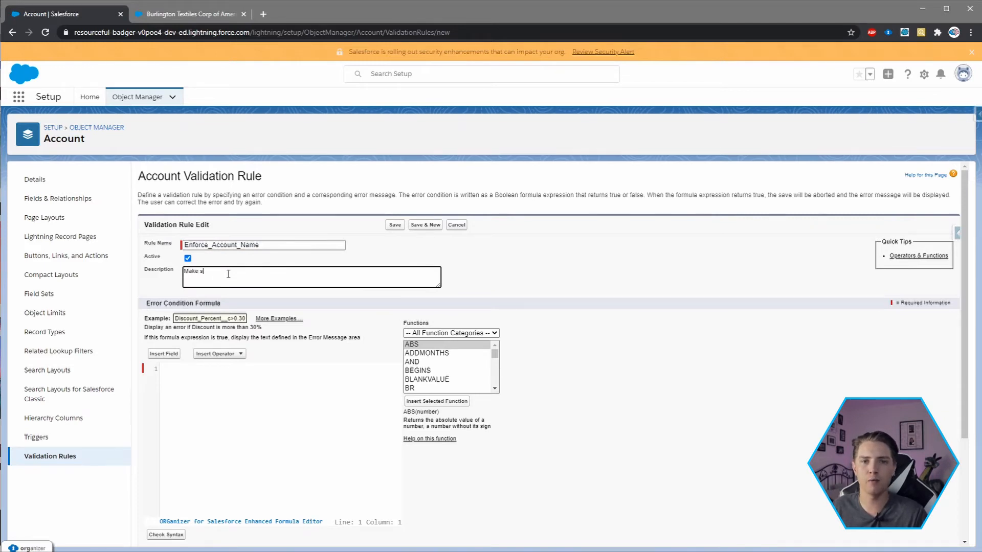
type("Make sure you cannot make changes to")
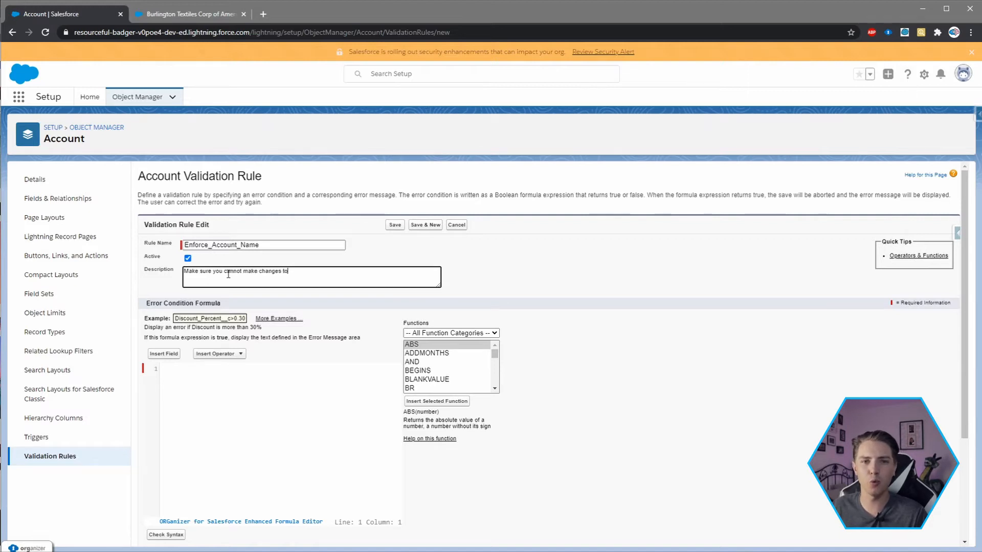
type(" the Account Na")
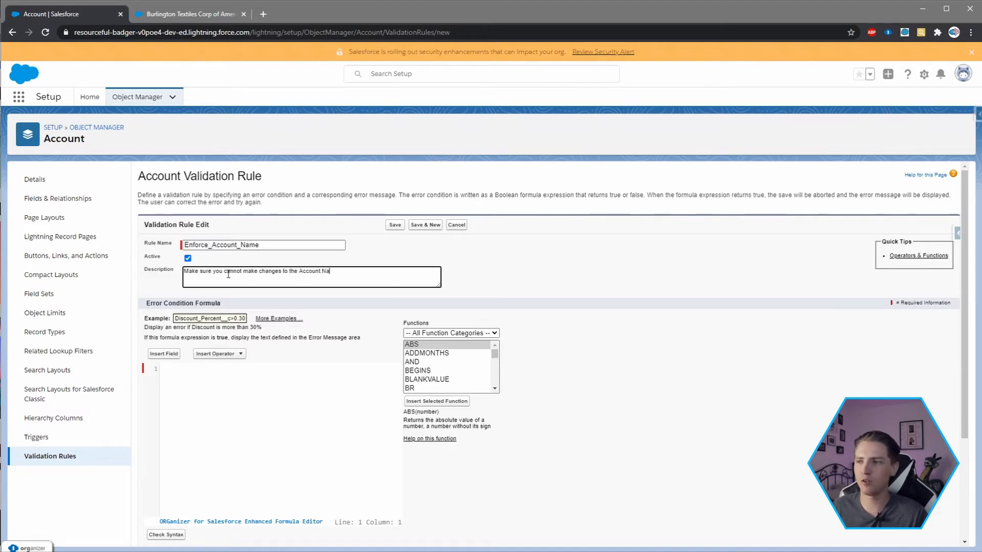
type("me field")
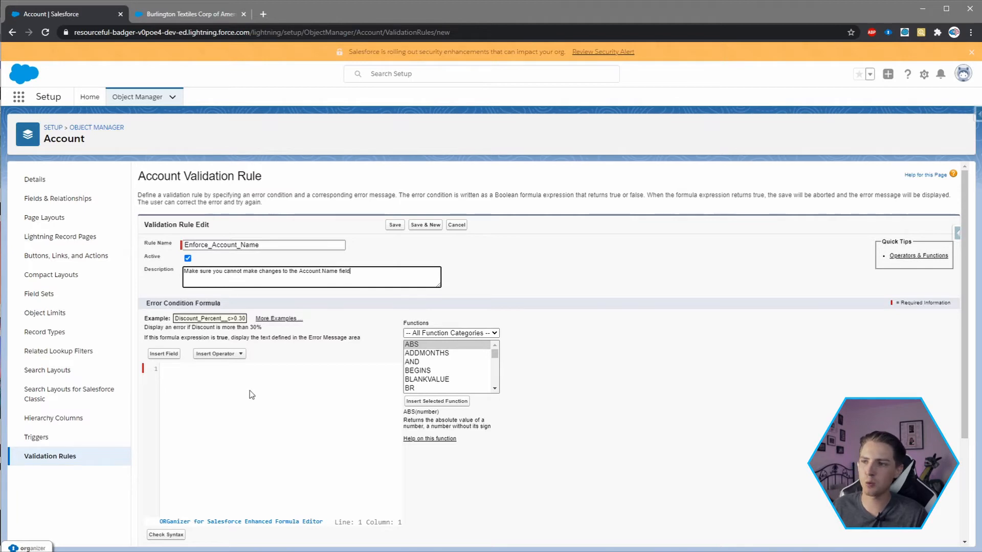
- Begin the error condition formula with AND() and insert the custom metadata field $CustomMetadata.Toggle__mdt.AutomationToggle.IsAutomationToggle__c
left_click(227, 388)
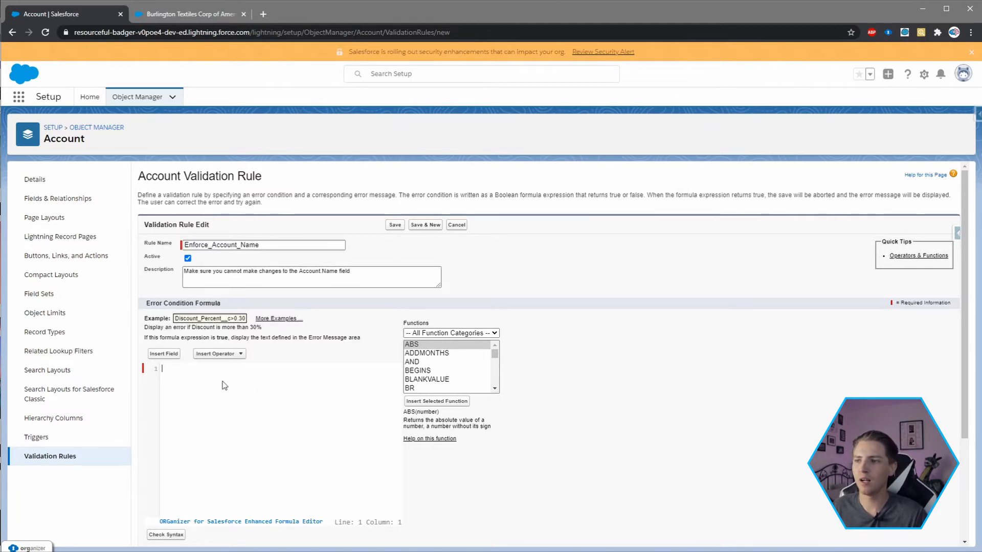
type("AND()")
left_click(173, 371)
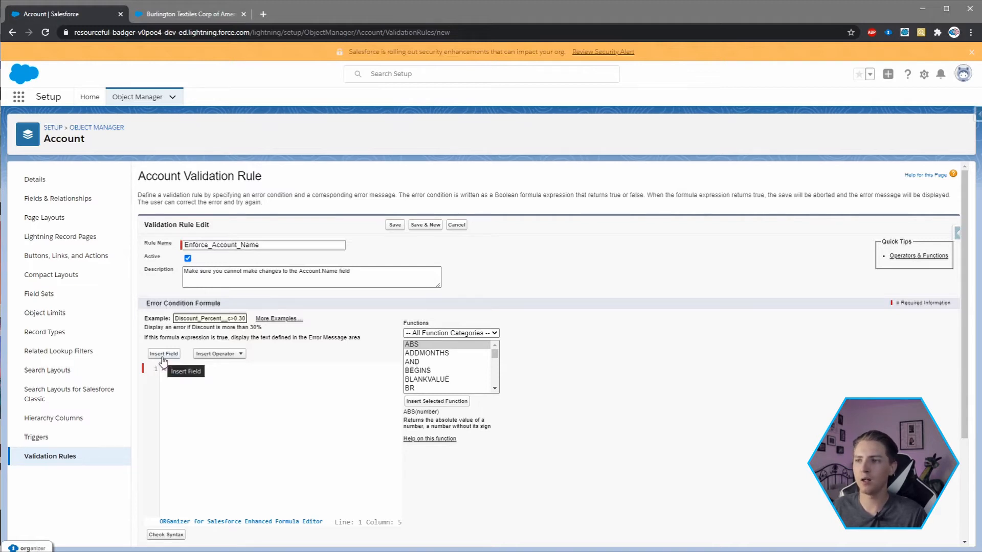
left_click(163, 354)
left_click(411, 325)
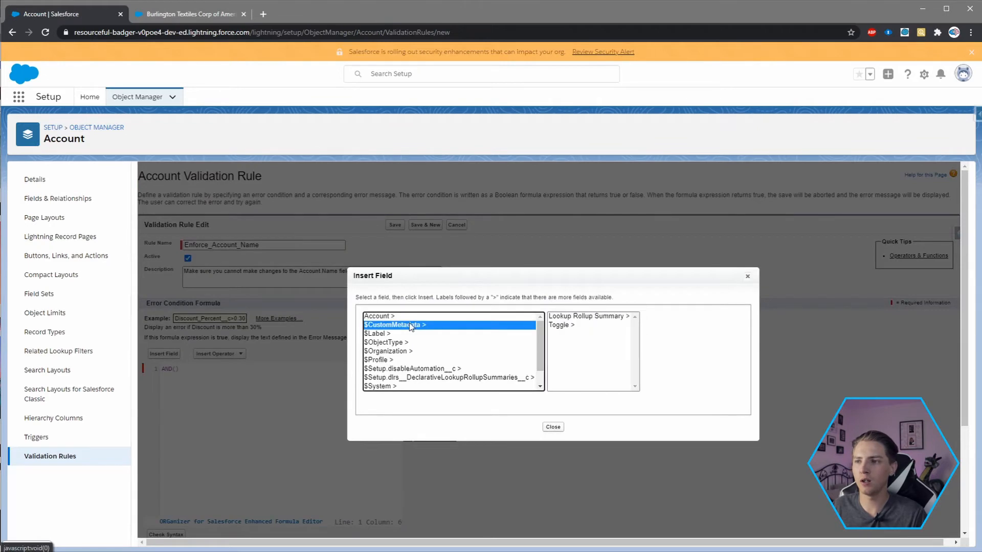
left_click(565, 327)
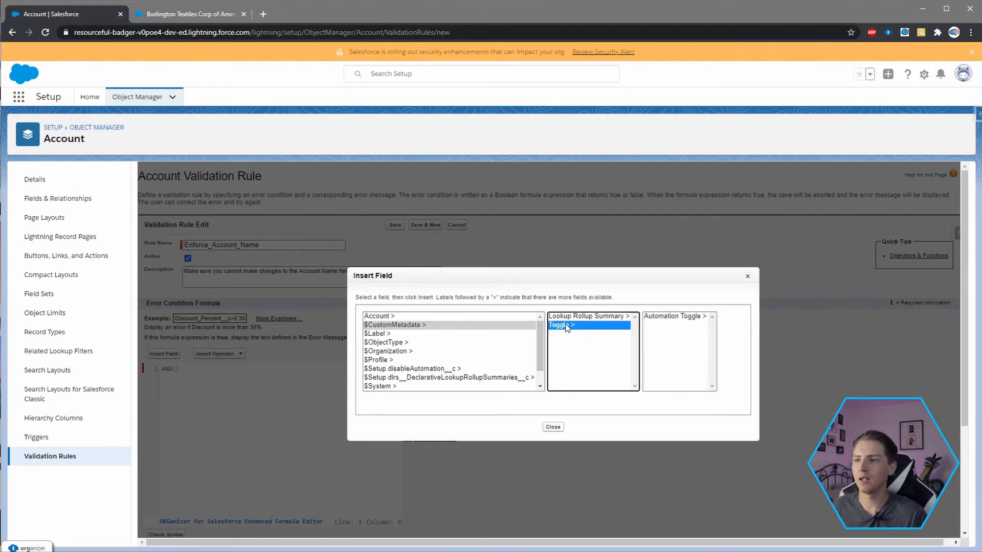
left_click(659, 316)
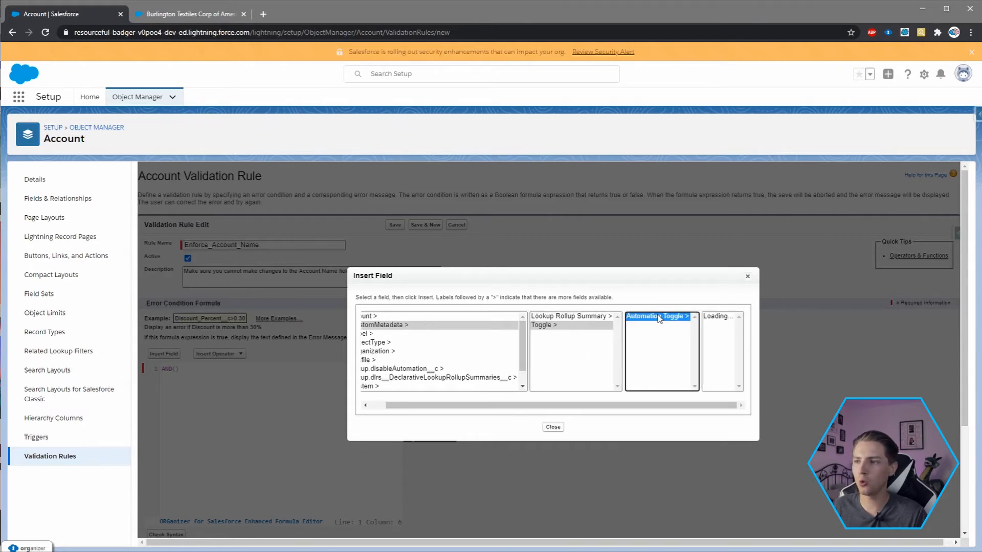
left_click(648, 318)
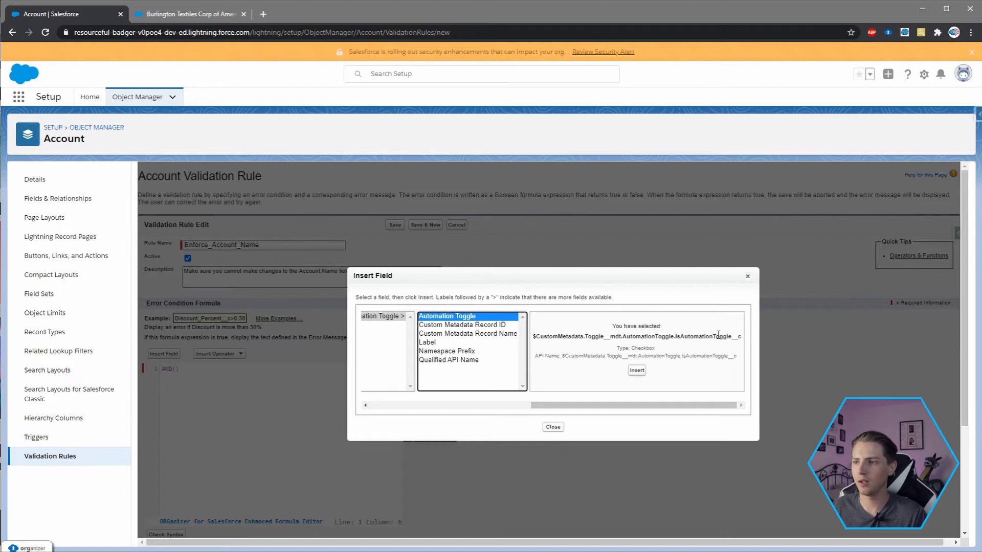
left_click(637, 371)
- Move the inserted metadata field inside the AND parentheses, followed by a comma and a new line
left_click_drag(173, 368, 407, 375)
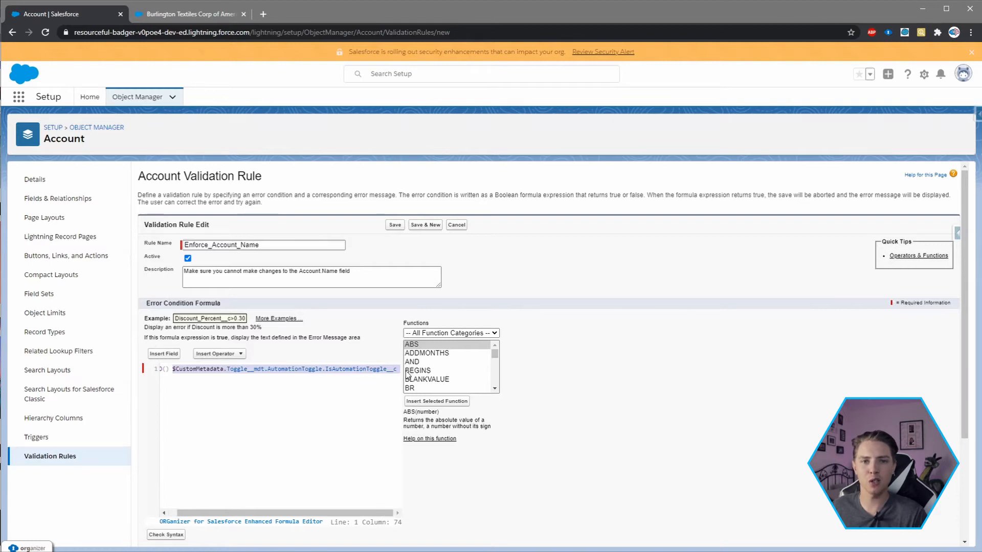
key("ctrl+x")
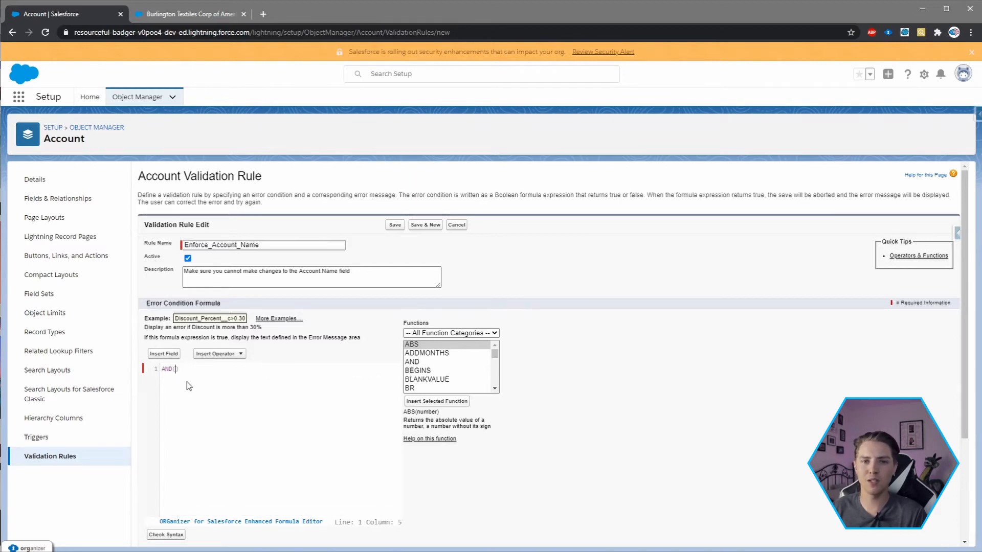
key("ctrl+v")
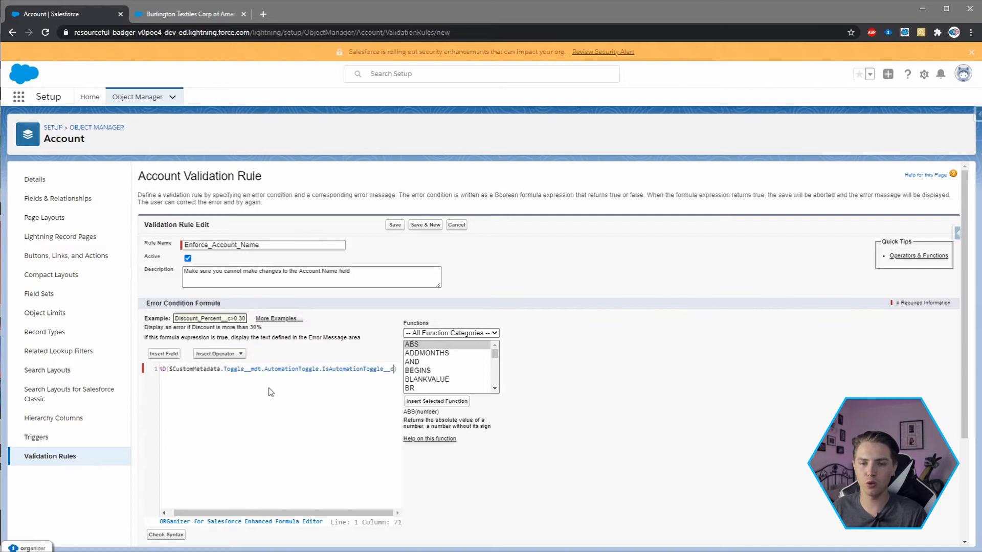
key("Return")
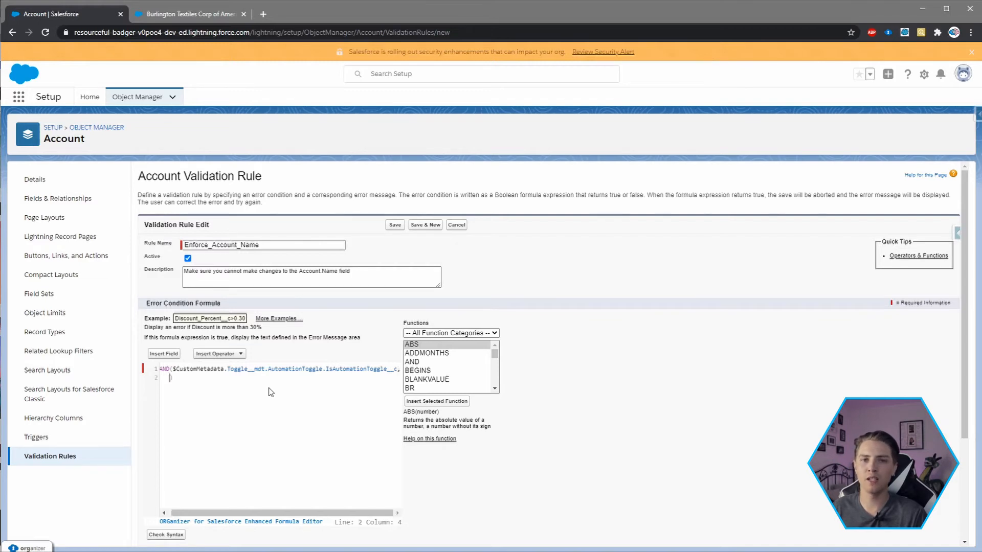
- Insert the Account Name field as the second argument inside the AND parentheses
left_click(164, 354)
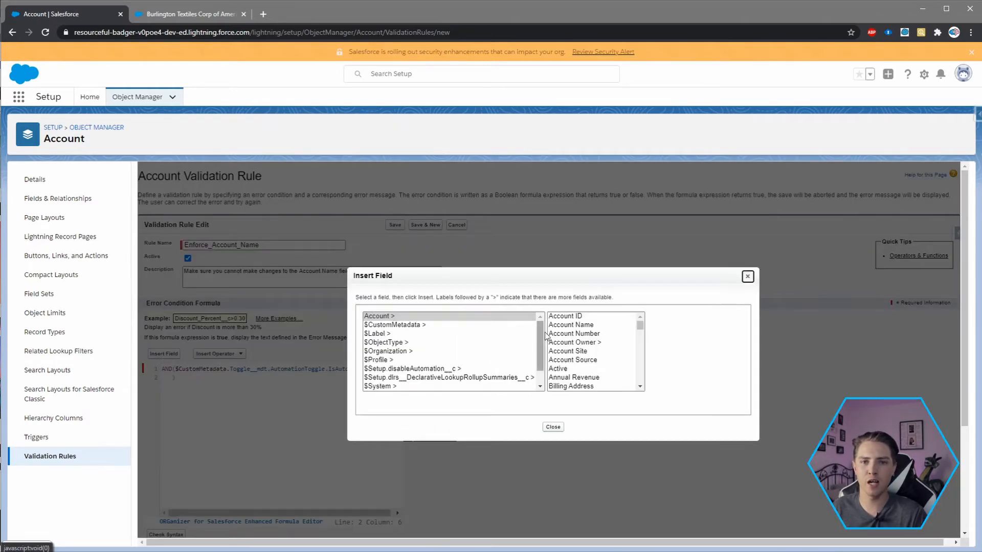
left_click(569, 325)
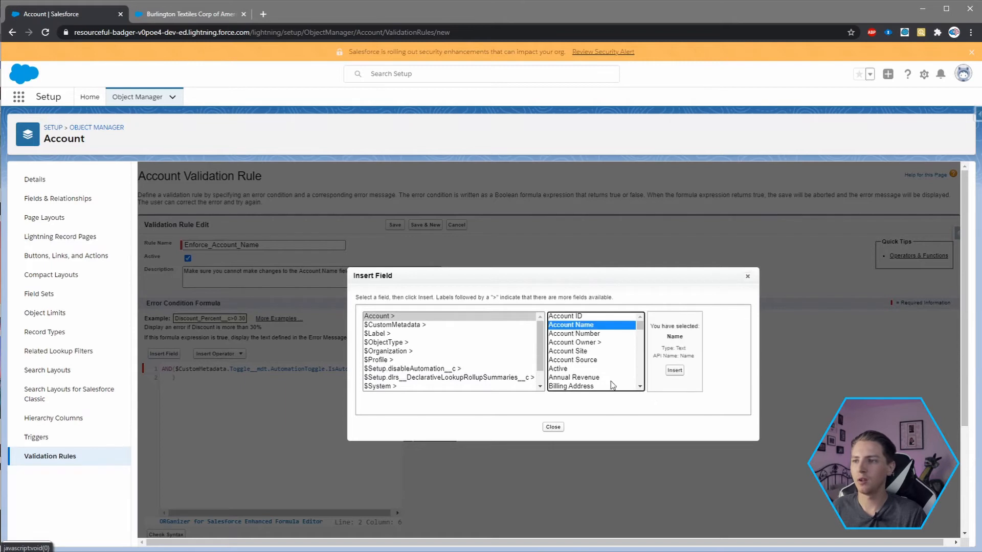
left_click(672, 370)
double_click(192, 378)
key("BackSpace")
key("ctrl+v")
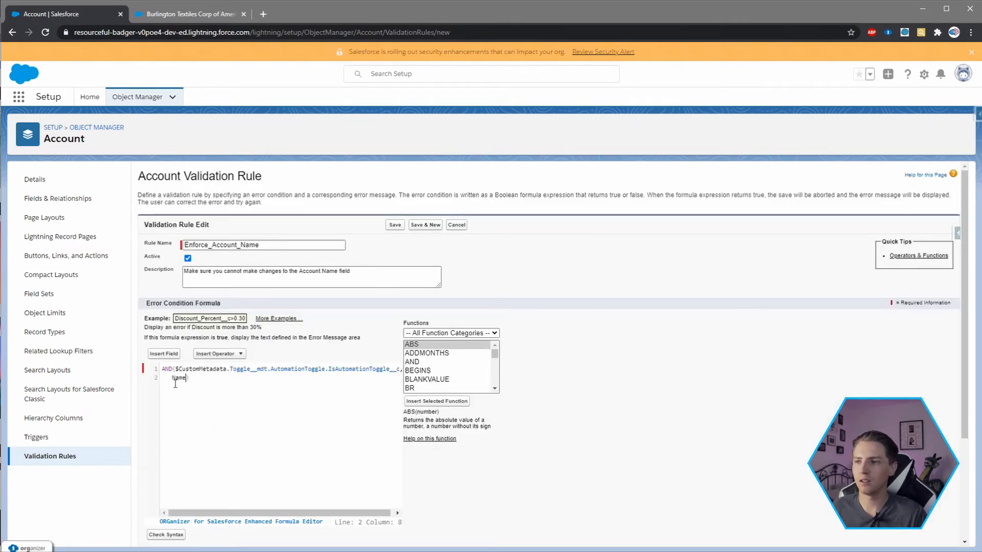
- Wrap the Name field in the formula with the function ISCHANGED()
type("ISCHANGED")
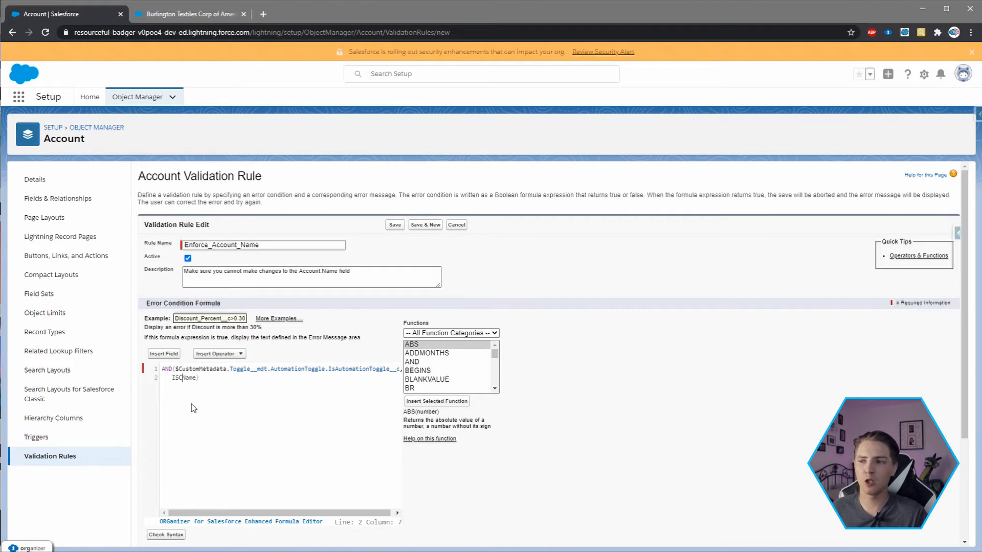
type("(")
key("Up")
left_click(217, 377)
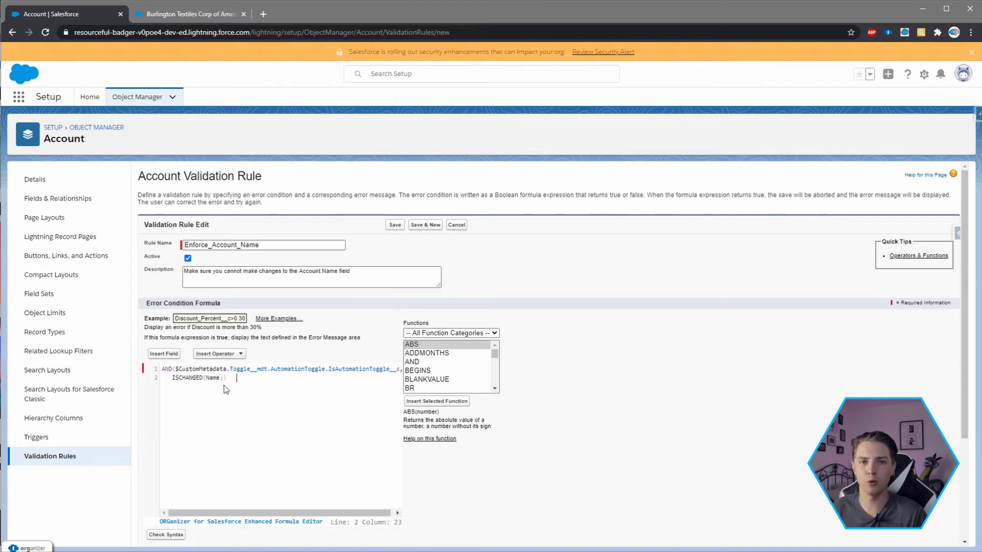
- Add the comparison "= TRUE" after IsAutomationToggle__c in the first AND condition
double_click(398, 369)
left_click(398, 377)
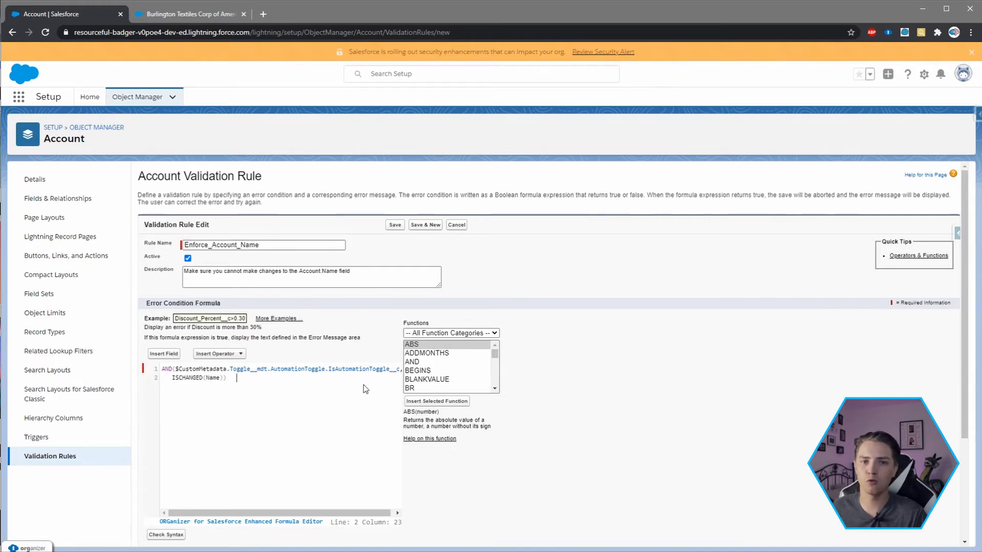
left_click(397, 369)
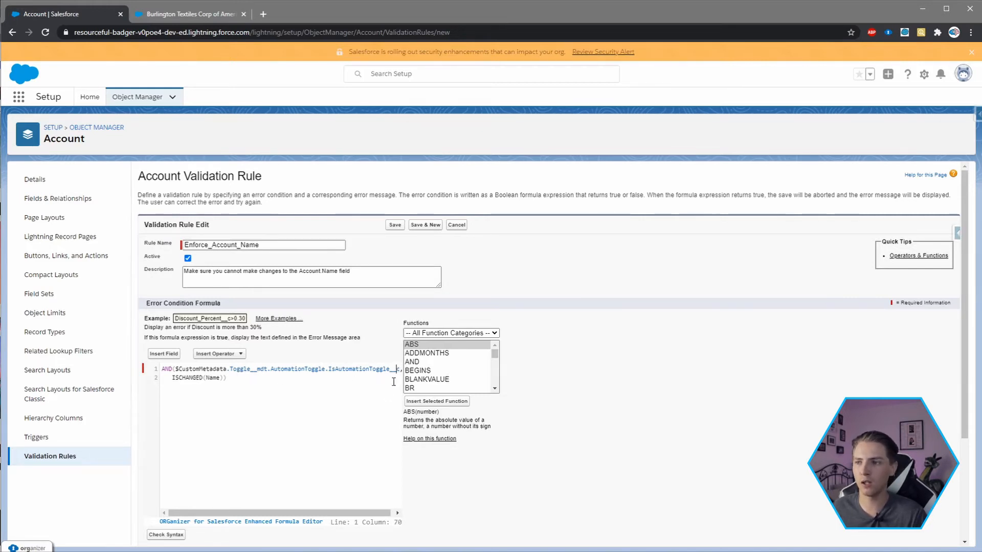
key("Right")
type("= TRUE")
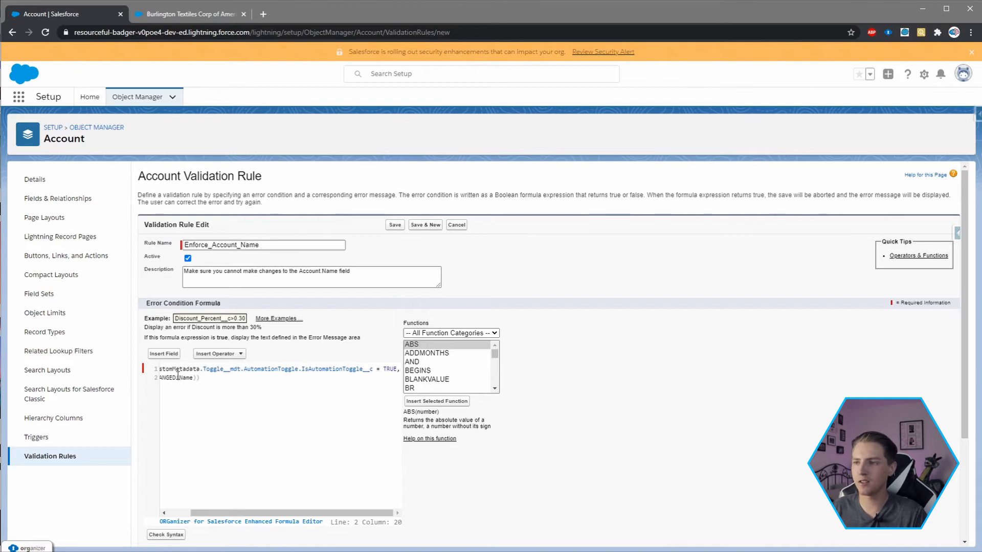
- Check the formula's syntax and save the validation rule with the error message "You cannot change the Account Name field"
scroll(187, 379, "down", 1)
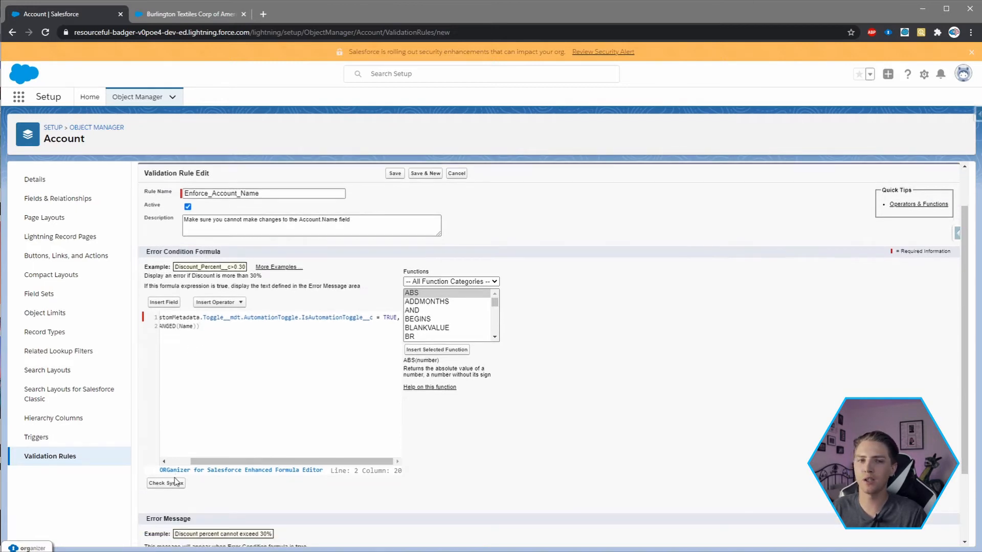
left_click(173, 477)
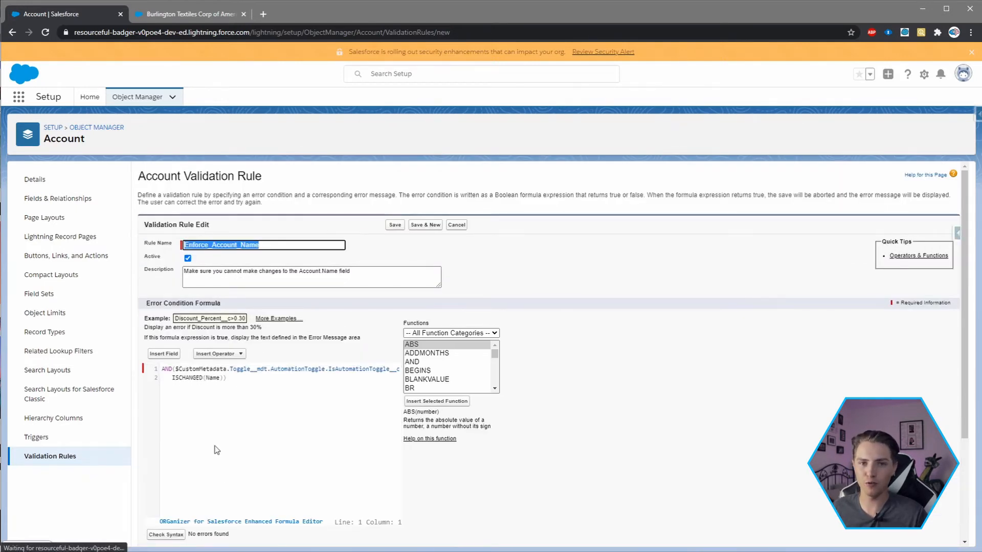
scroll(242, 492, "down", 3)
left_click(239, 475)
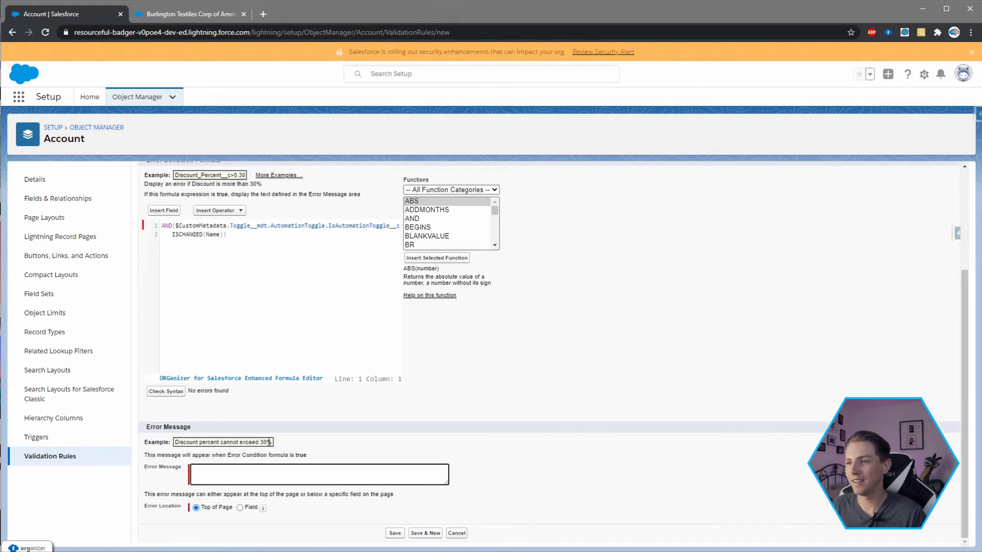
type("You cannot")
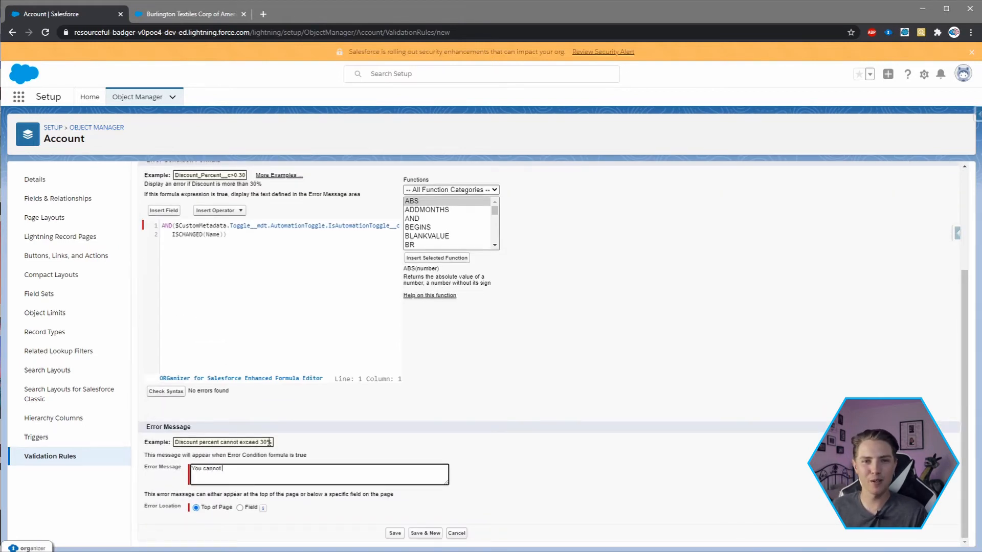
type(" change the Account Name field")
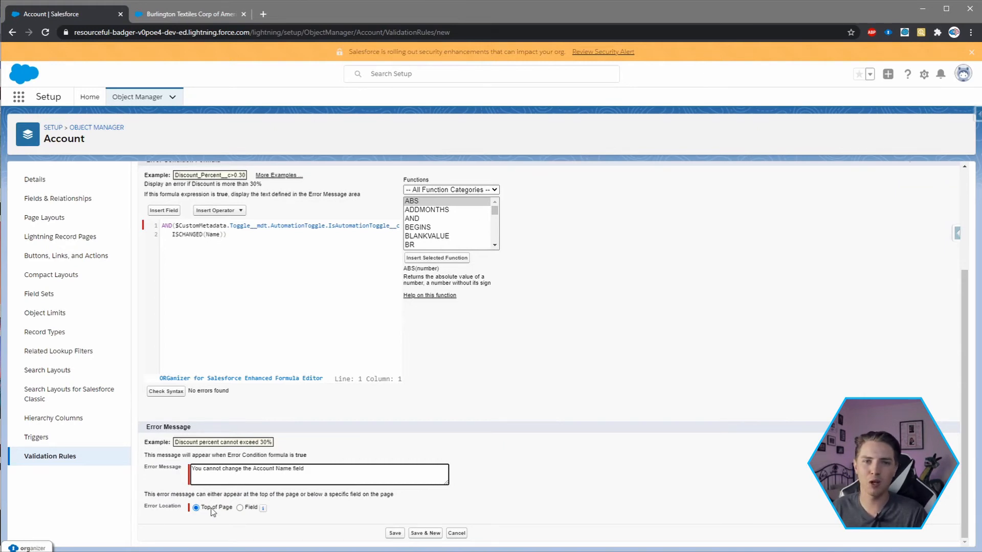
left_click(394, 533)
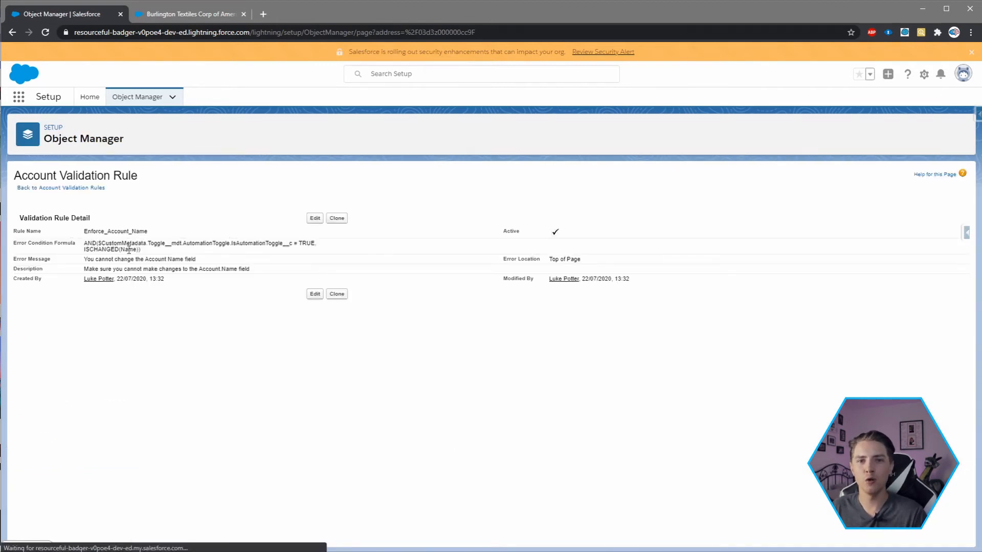
- Switch to the Burlington Textiles Corp of America account record, reload it and show its details
left_click(192, 14)
left_click(48, 34)
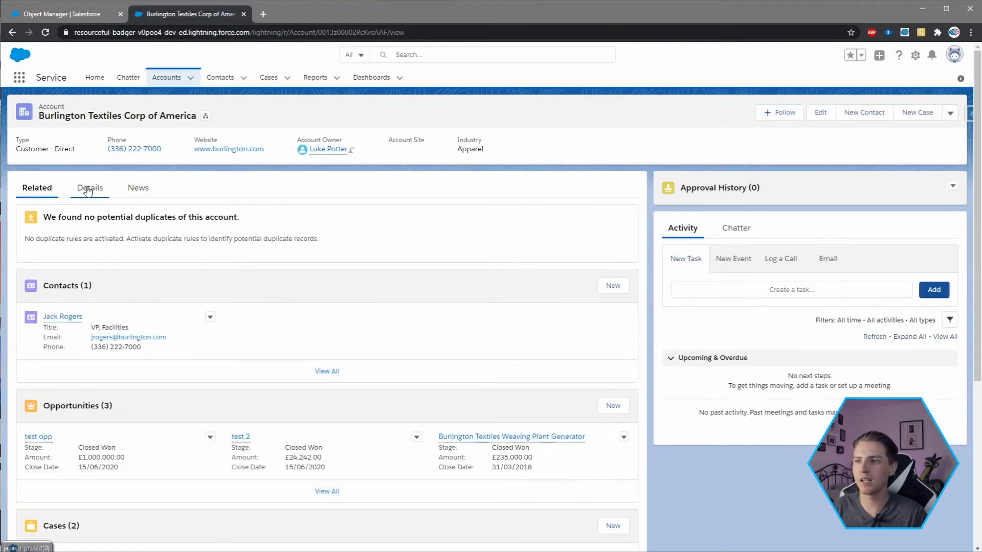
left_click(88, 190)
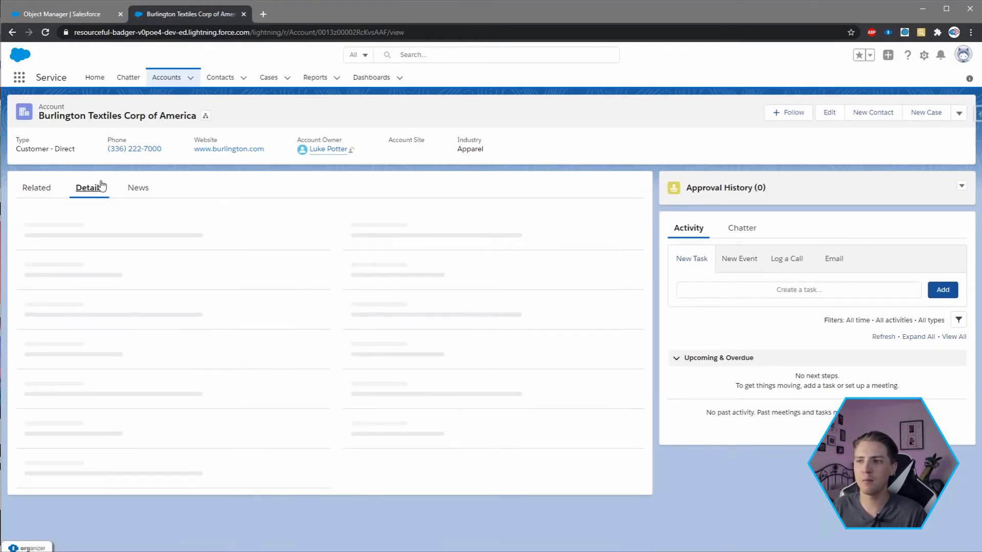
- Try to save the account with "change" appended to its Account Name, then cancel the edit
double_click(153, 254)
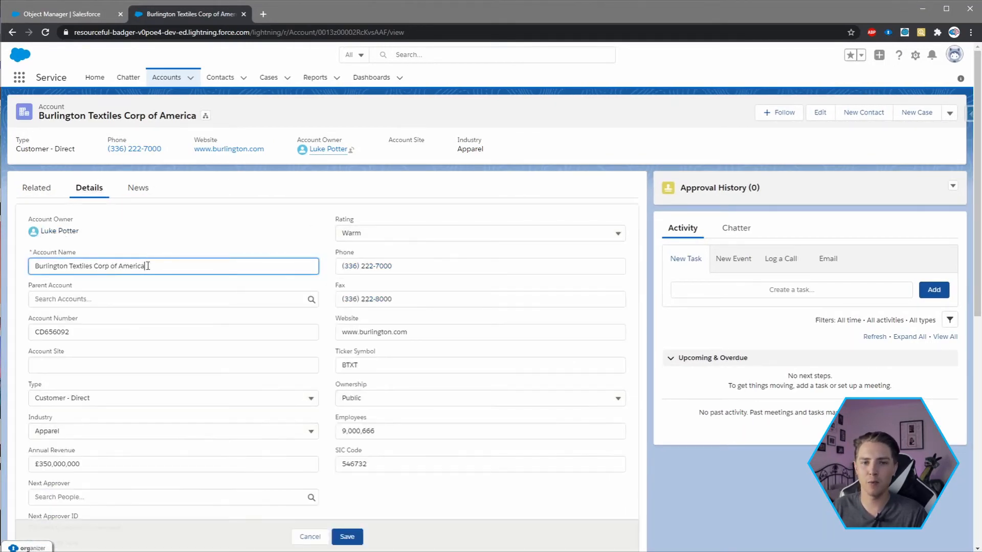
type("change")
left_click(347, 537)
left_click_drag(223, 512, 348, 512)
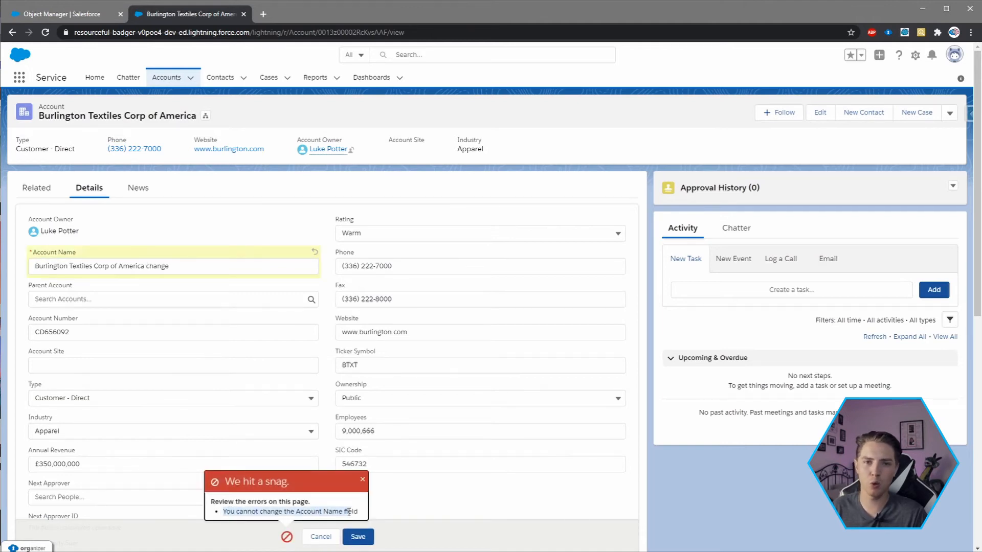
left_click(363, 479)
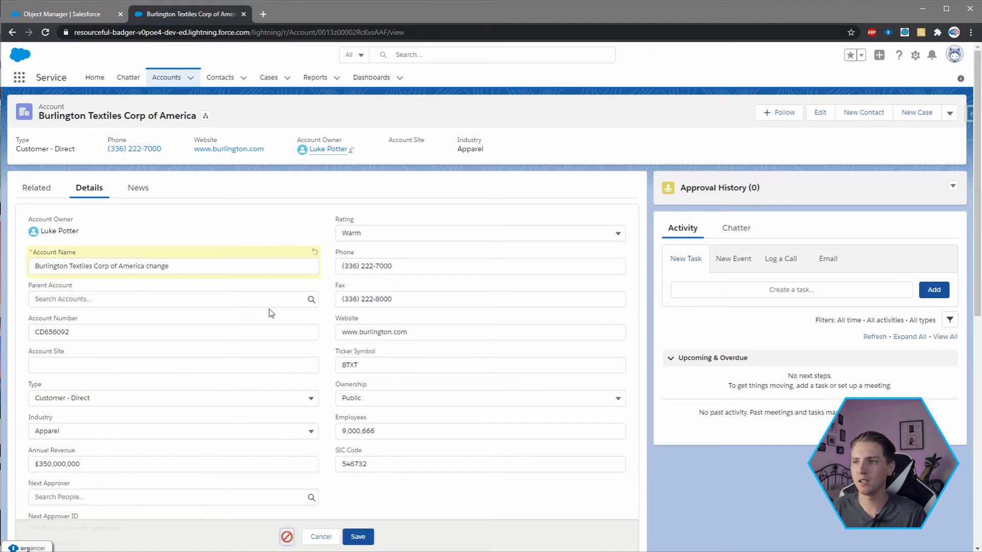
left_click(320, 535)
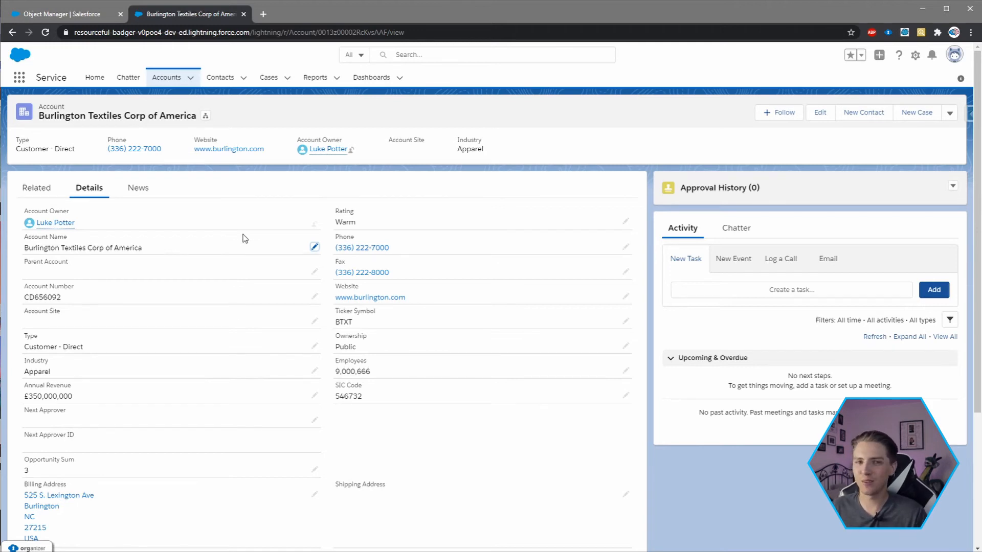
- Open Setup and find the Custom Metadata Types page by searching for "custom meta"
left_click(913, 56)
left_click(870, 78)
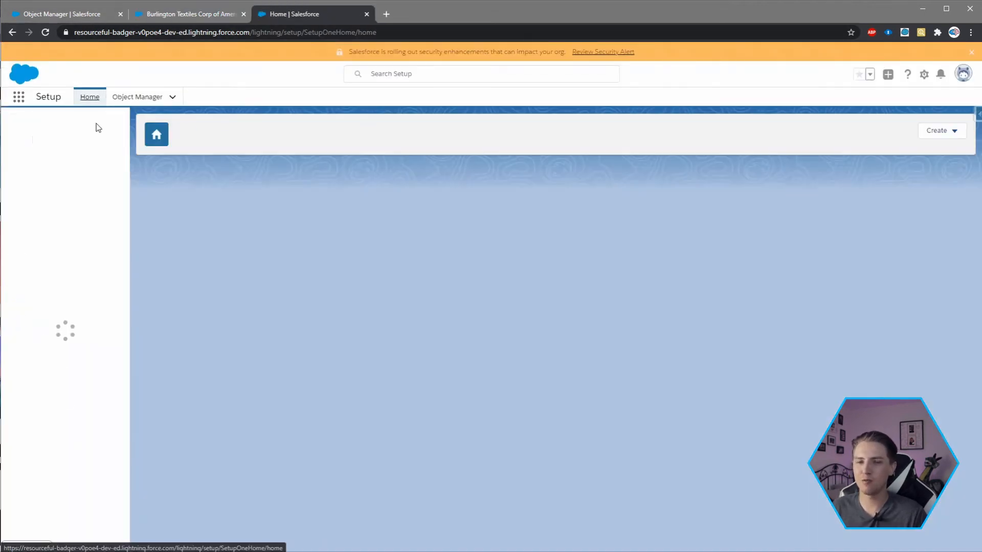
left_click(45, 128)
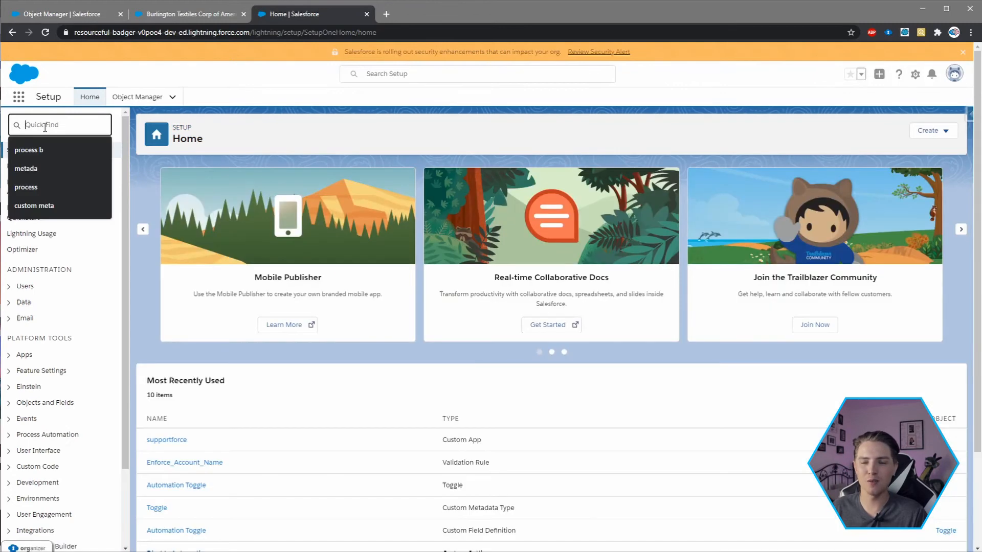
type("custom m")
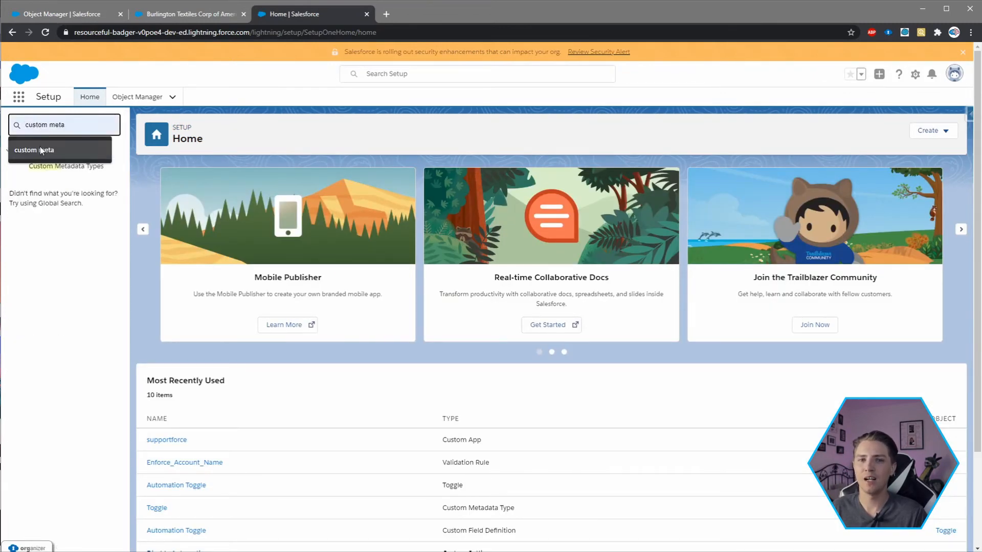
type("eta")
left_click(46, 166)
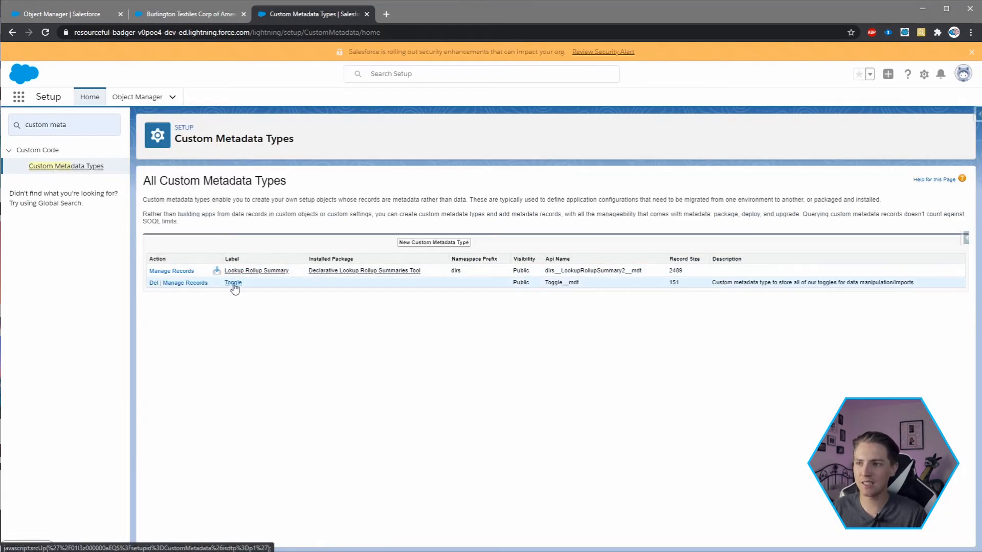
- Disable the Automation Toggle checkbox in the Toggle type's Automation Toggle record and save the record
left_click(233, 283)
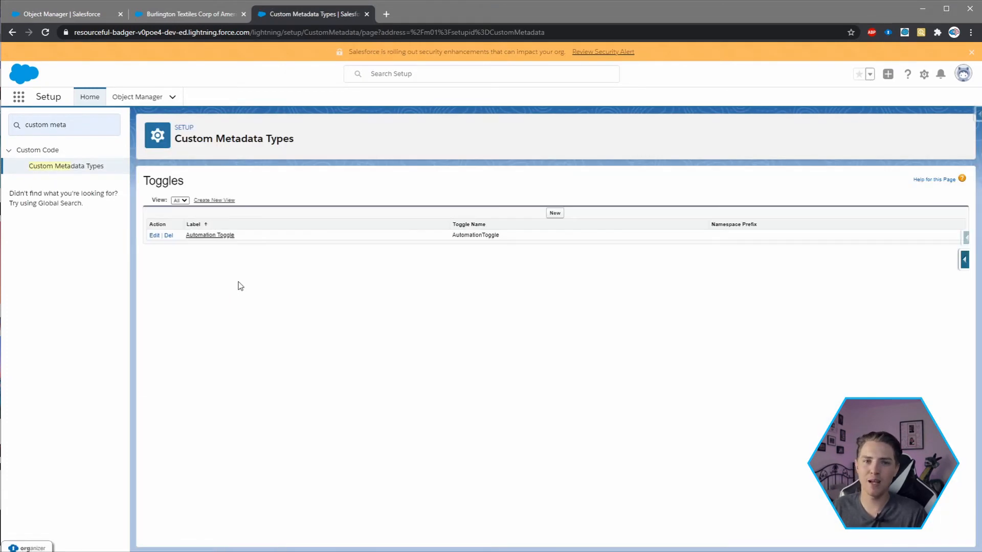
left_click(207, 236)
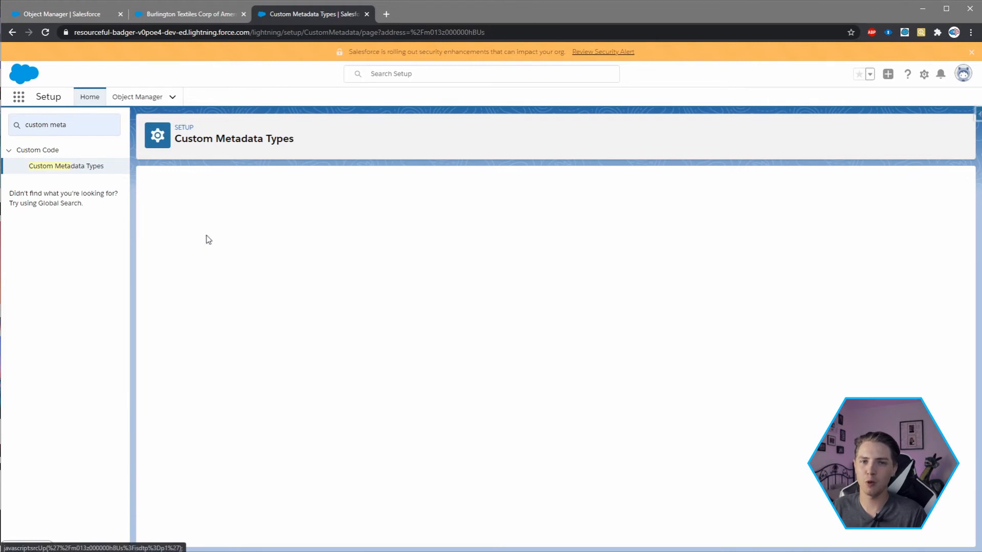
left_click(406, 216)
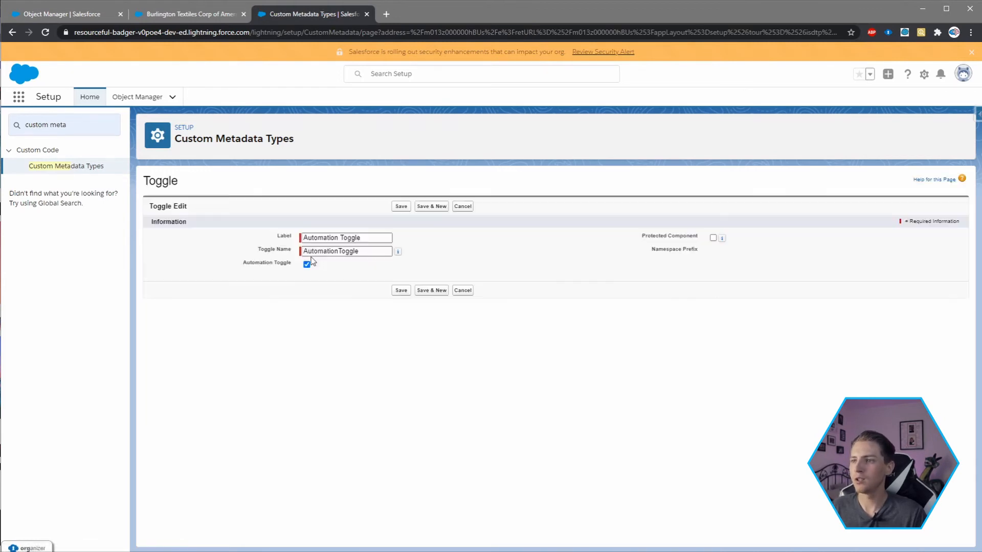
left_click(307, 265)
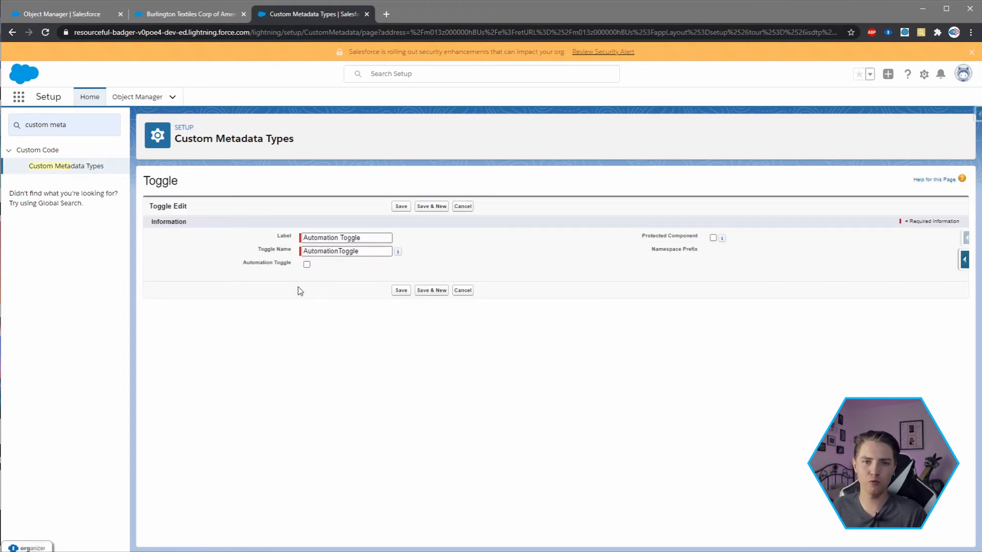
left_click(398, 207)
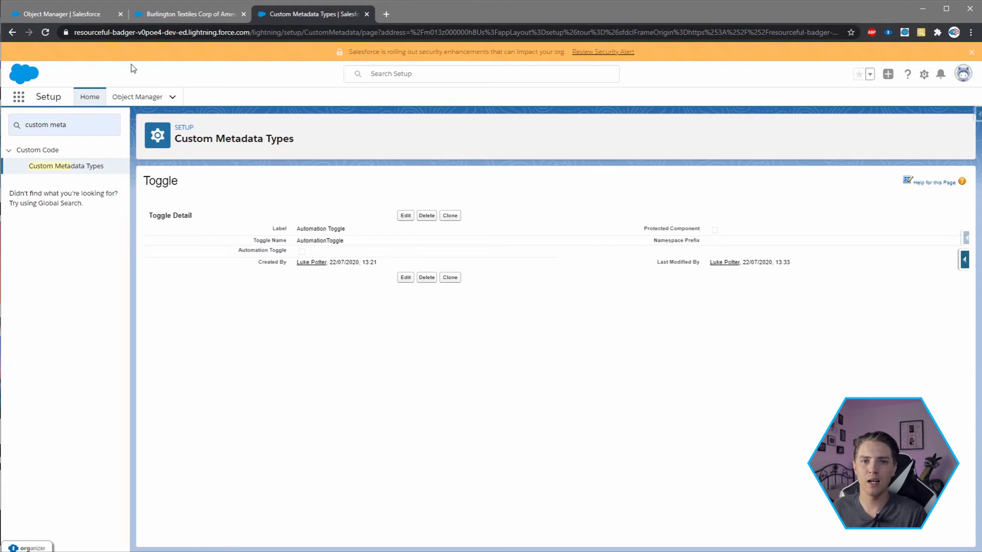
- Return to the Burlington account record, append "change" to its Account Name and save it
left_click(163, 16)
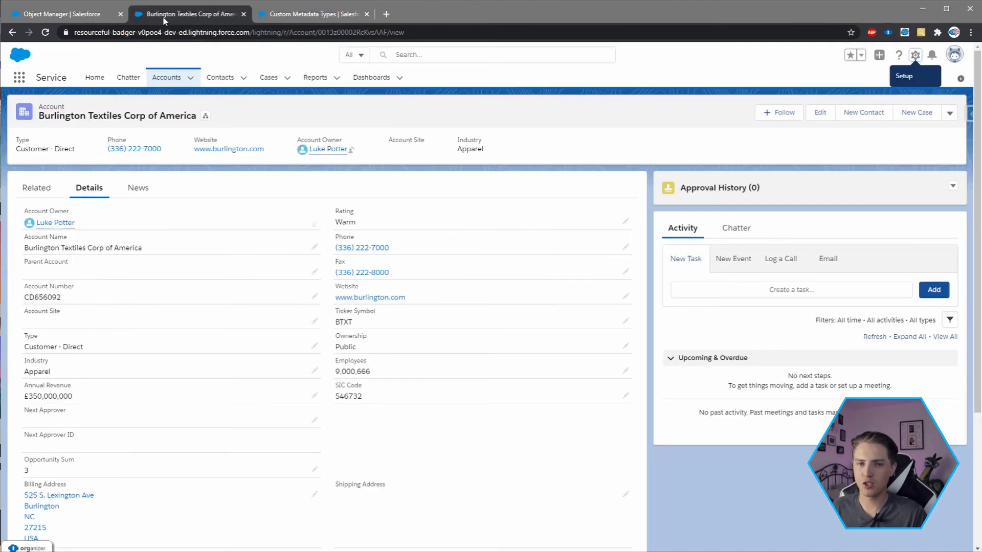
type("change")
left_click(347, 536)
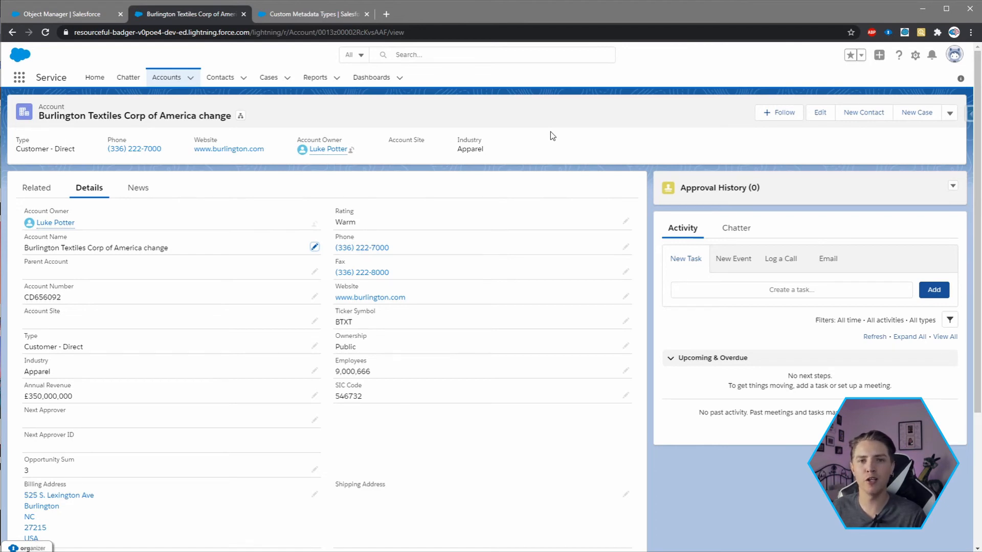
- Open Setup again and go to Process Builder by searching for "process builder"
left_click(915, 54)
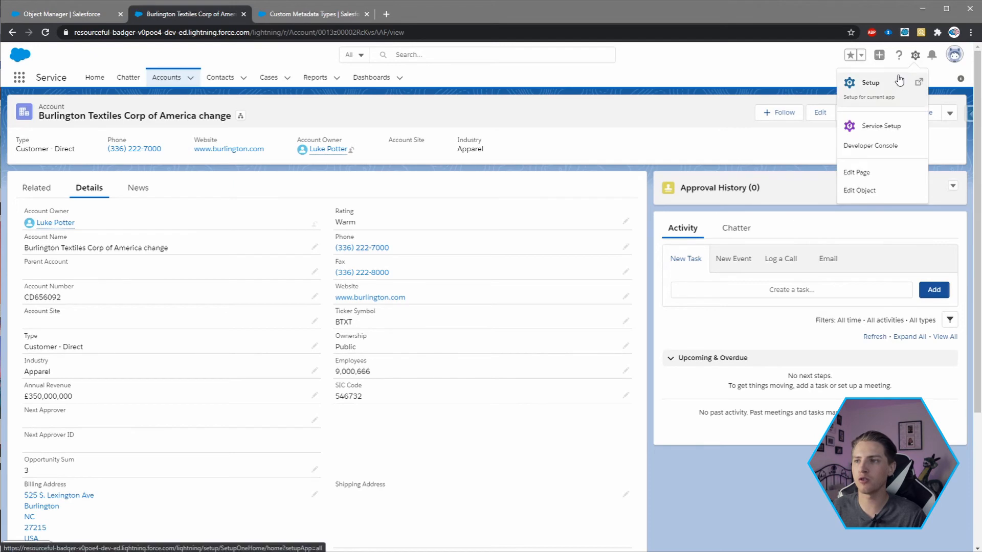
left_click(893, 81)
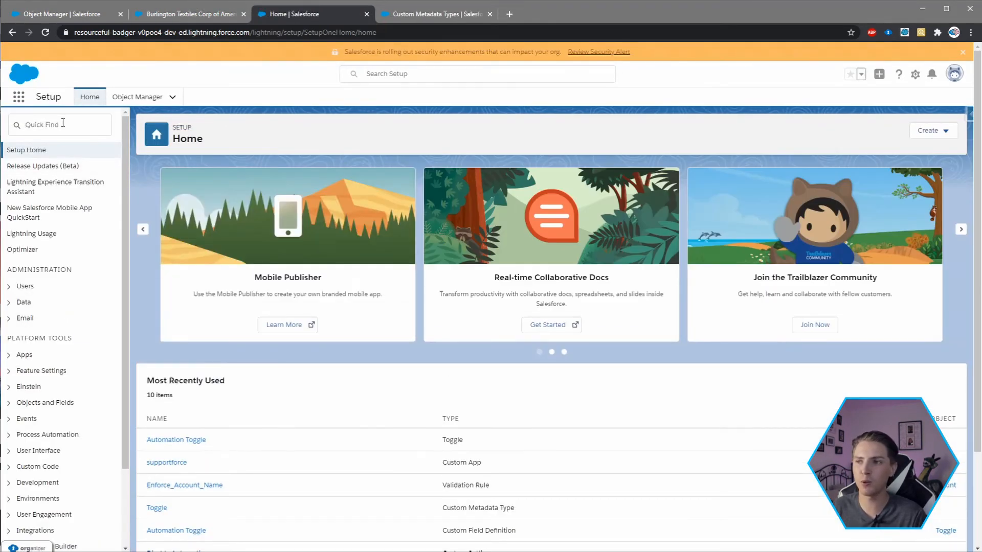
left_click(63, 123)
type("process bui")
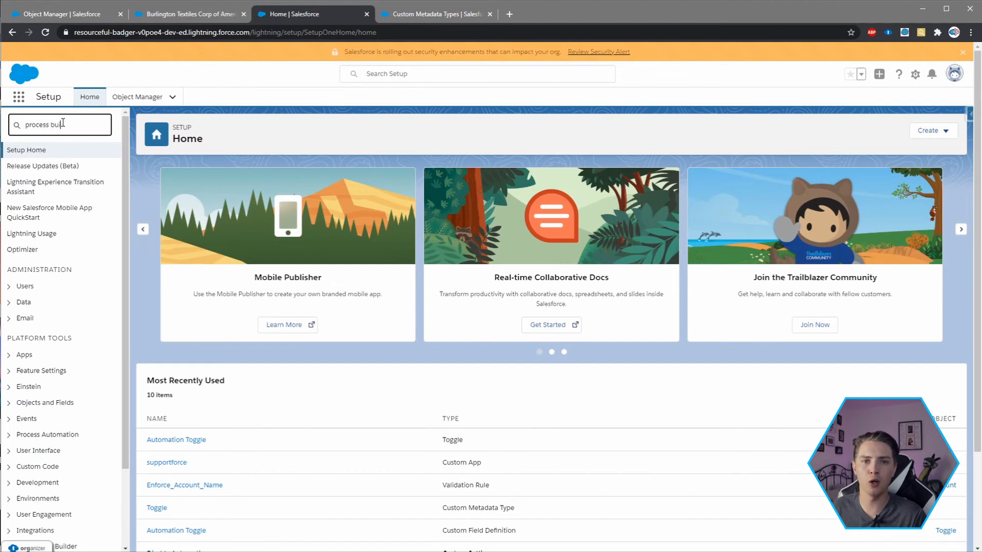
type("lder")
left_click(73, 163)
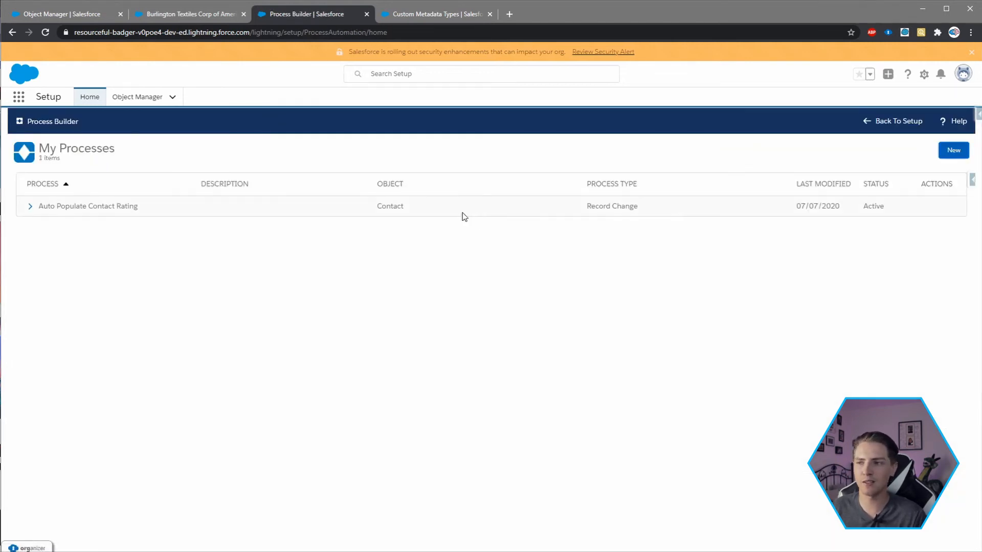
- Start a new process named "Account Processes" with the API name AccountProcesses
left_click(952, 150)
left_click(409, 306)
type("Acco")
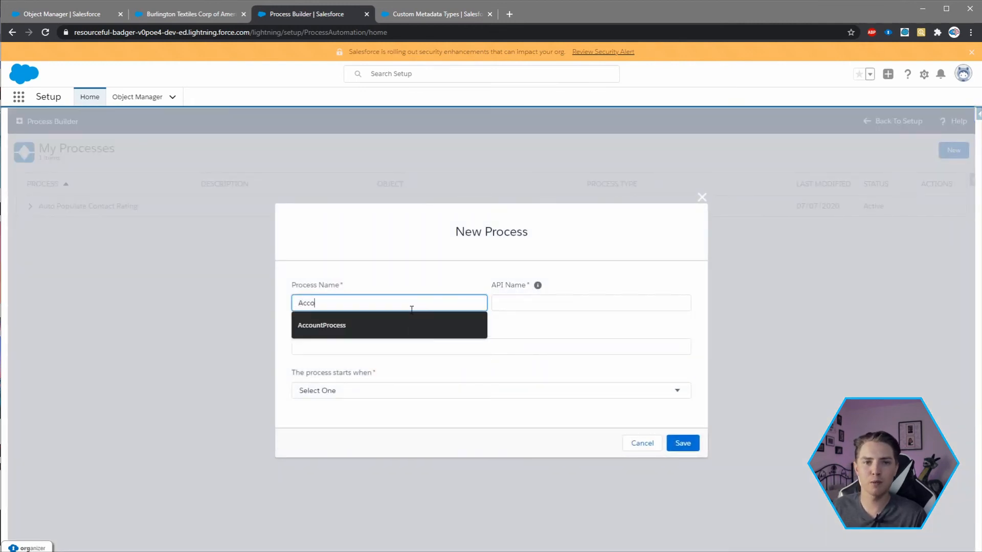
type("unt Processes")
key("Tab")
left_click(578, 304)
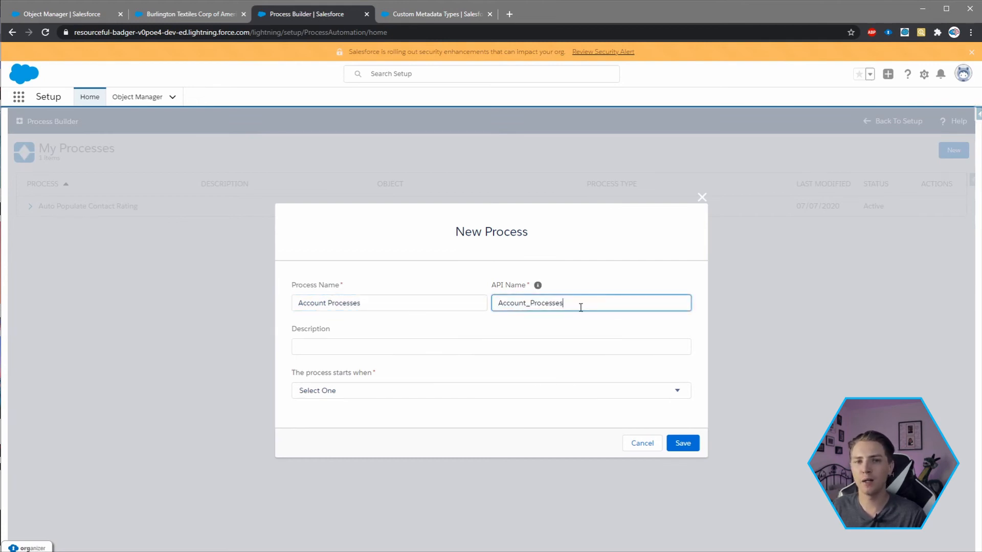
left_click(529, 306)
key("BackSpace")
- Give the process the description "All Account automation", make it start when a record changes, and save it
left_click(423, 343)
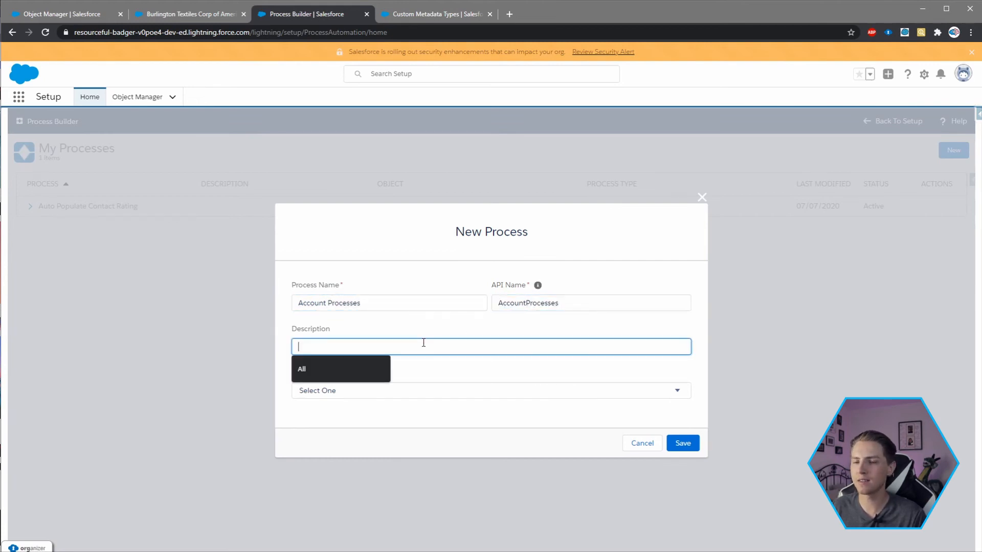
type("All Account")
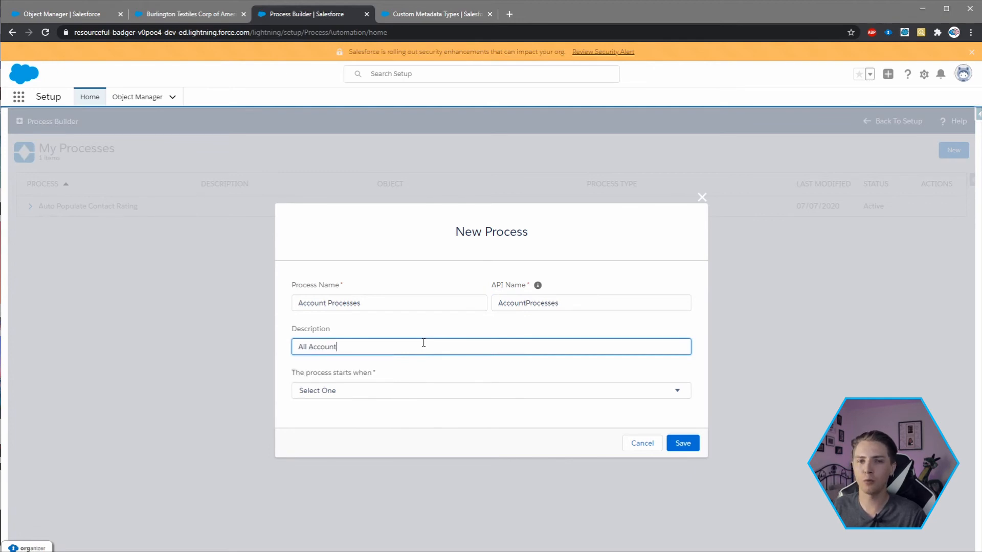
type(" automation")
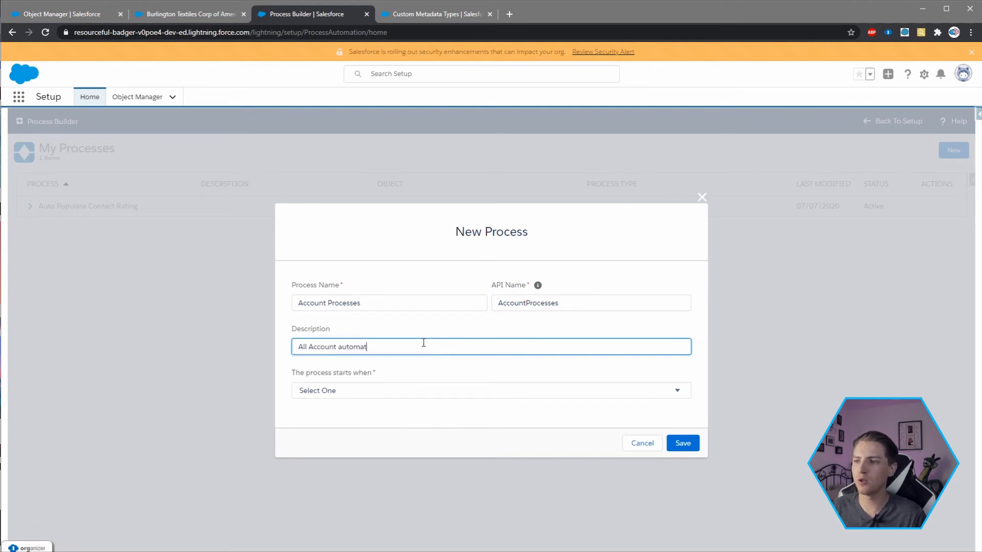
left_click(391, 392)
left_click(365, 414)
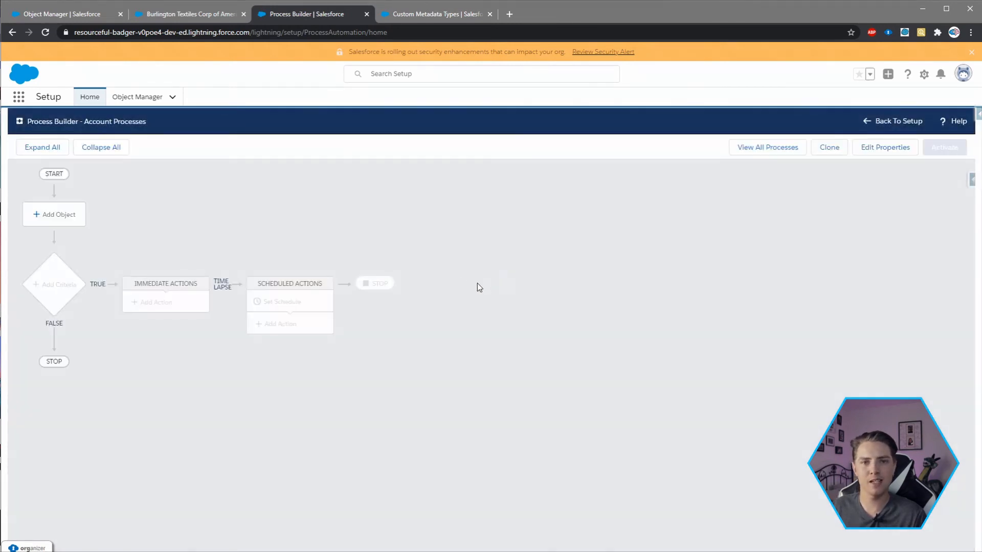
- Set the process to run on the Account object only when a record is created, and save it
left_click(75, 220)
left_click(647, 223)
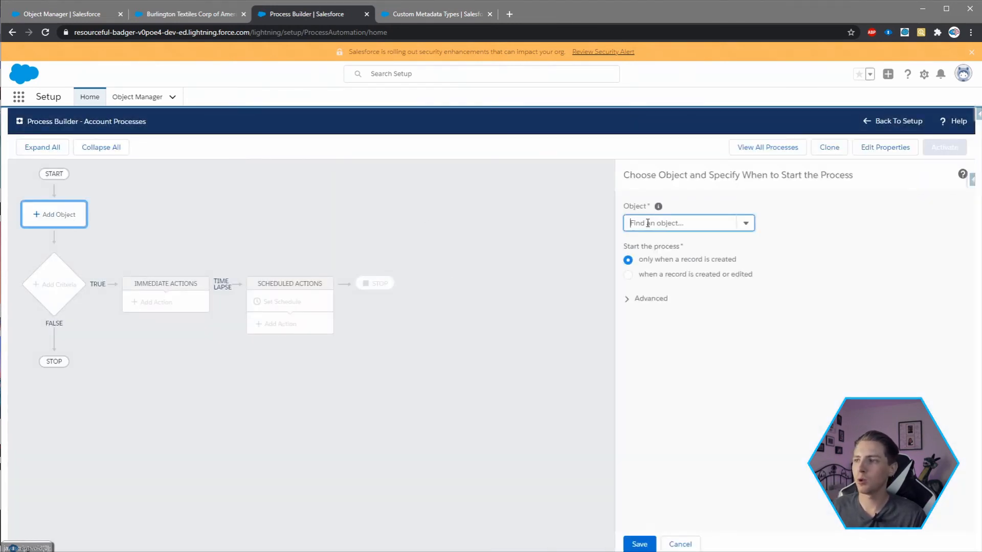
type("acc")
left_click(649, 238)
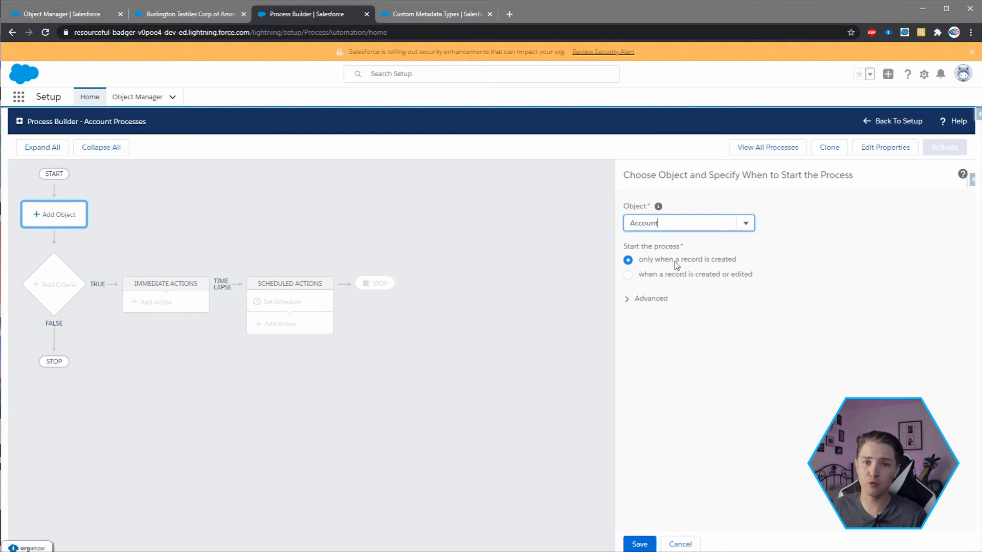
left_click(634, 542)
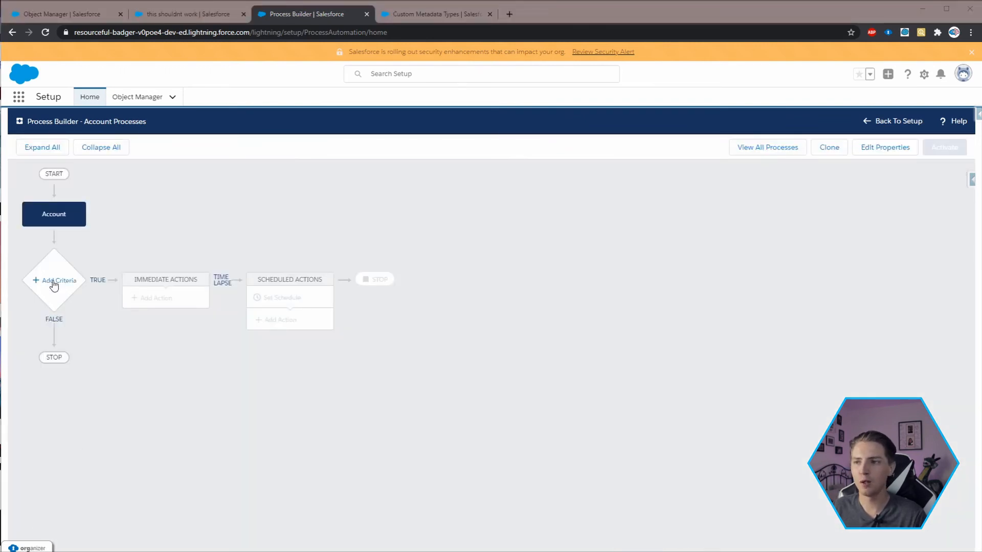
- Add a criteria node named "Account Rating Update" that executes its actions when a formula evaluates to true
left_click(53, 290)
left_click(599, 224)
type("Account Rating Update")
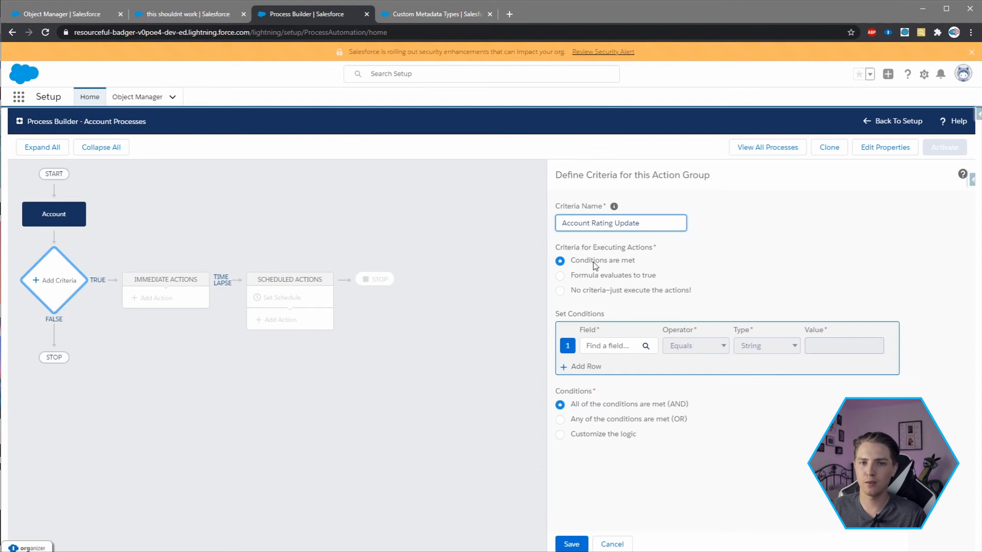
left_click(588, 275)
- Insert the $CustomMetadata > Toggle > Automation Toggle > Automation Toggle system variable into the criteria formula
left_click(611, 356)
left_click(751, 335)
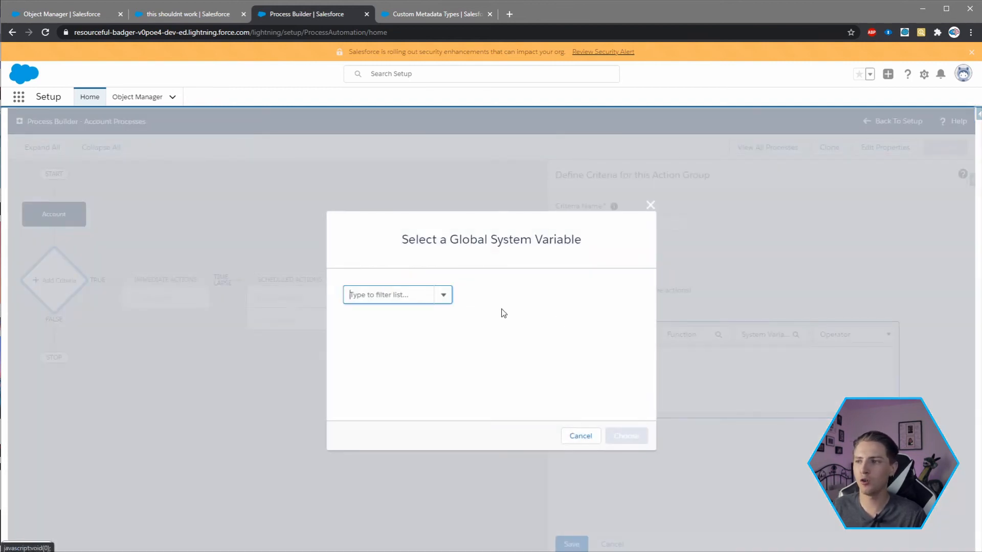
left_click(401, 299)
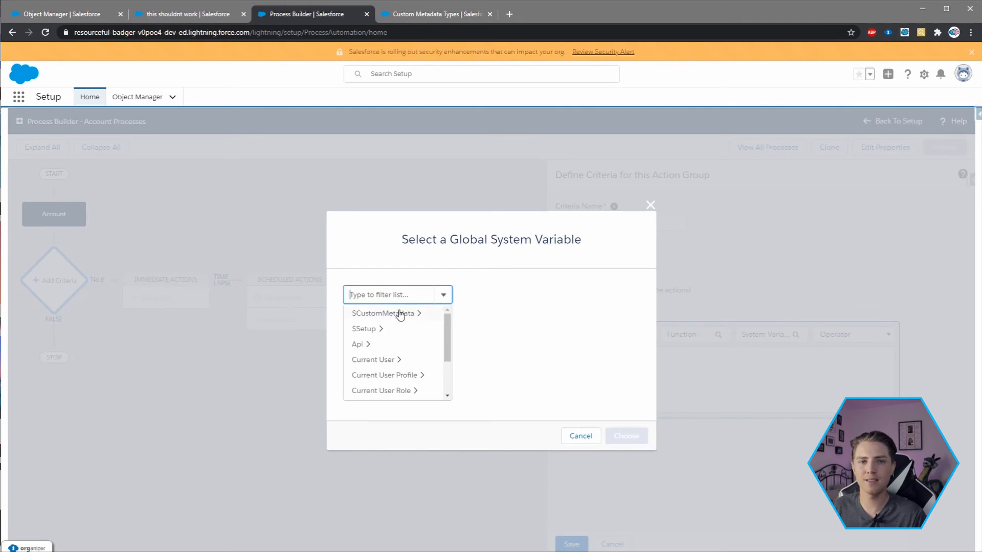
left_click(397, 314)
left_click(463, 302)
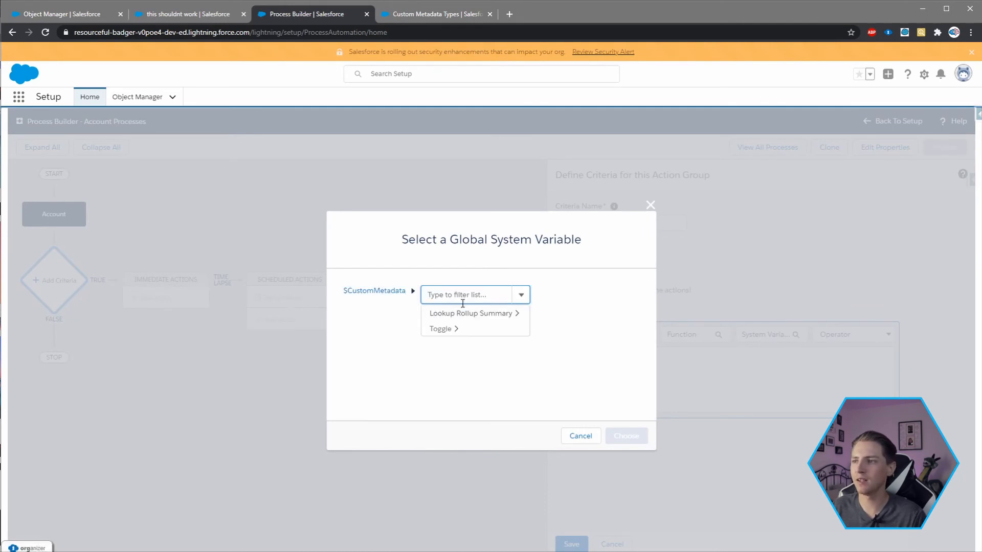
left_click(439, 329)
left_click(515, 298)
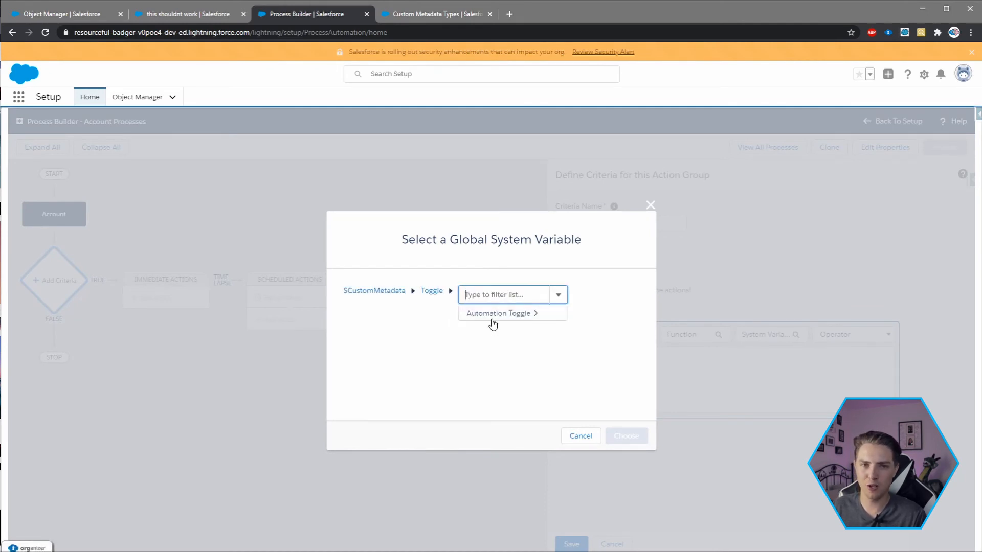
left_click(493, 321)
left_click(377, 313)
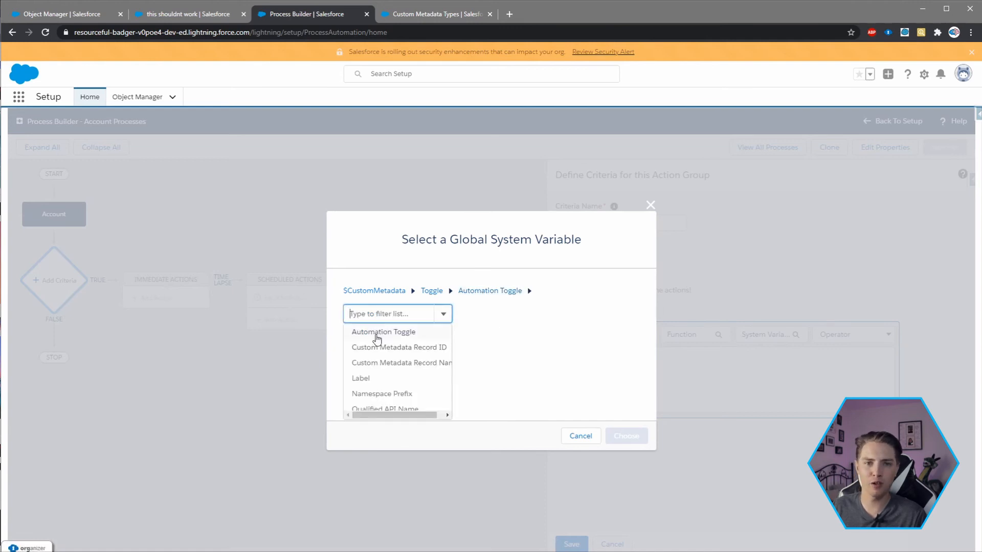
left_click(377, 332)
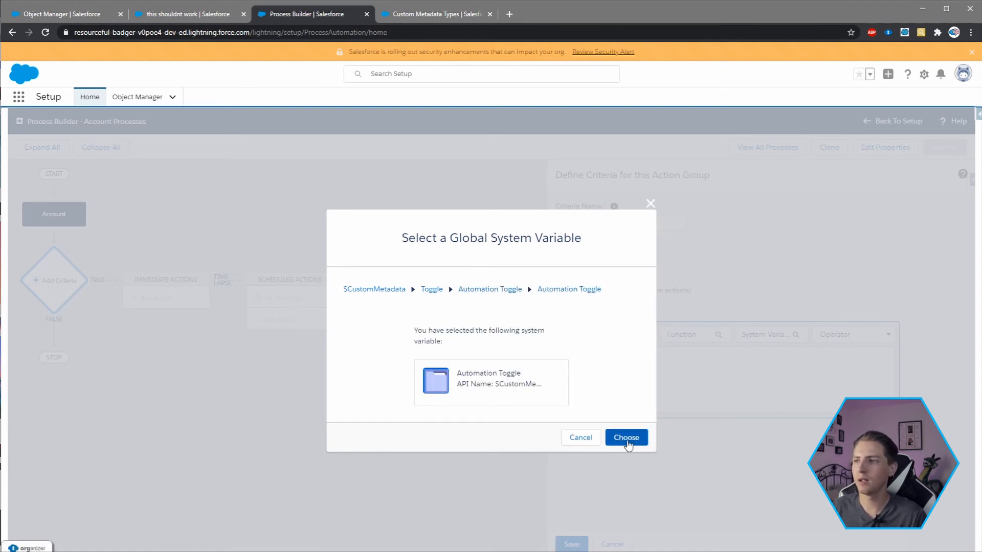
left_click(626, 438)
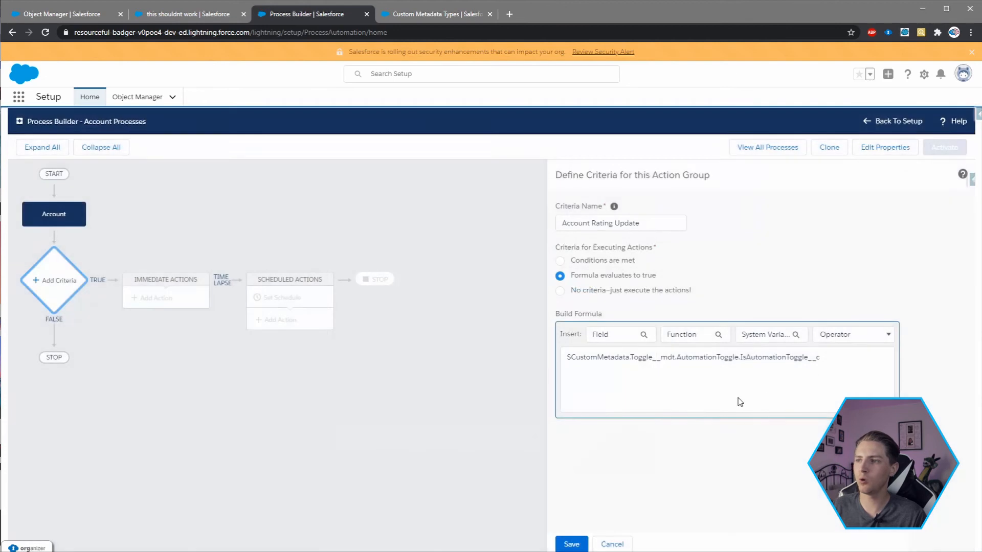
- Complete the criteria formula by comparing the toggle variable with "= TRUE"
type("-TRUE")
left_click(824, 357)
key("BackSpace")
type("= TRUE")
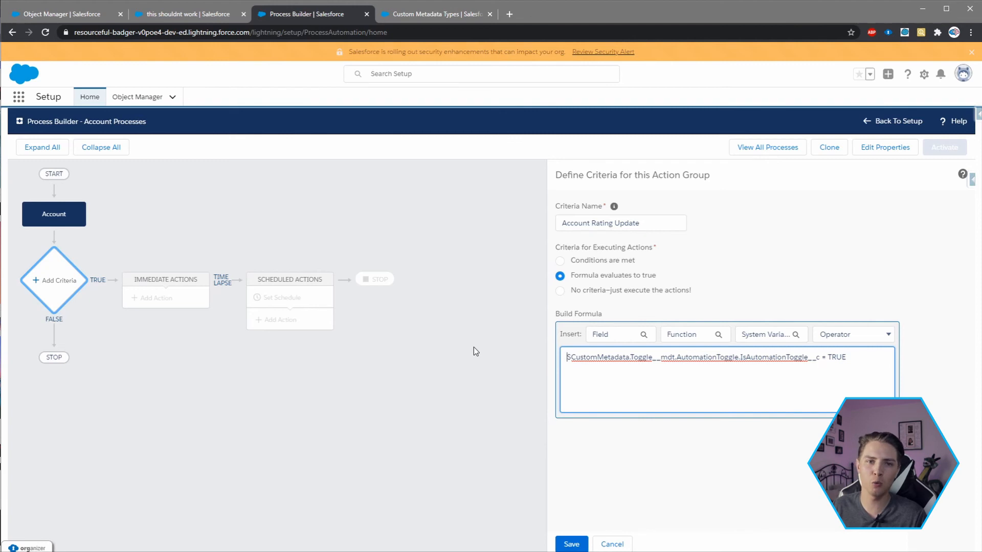
- Try FALSE as the comparison value in the criteria formula, and restore it to TRUE
double_click(840, 358)
type("FALS")
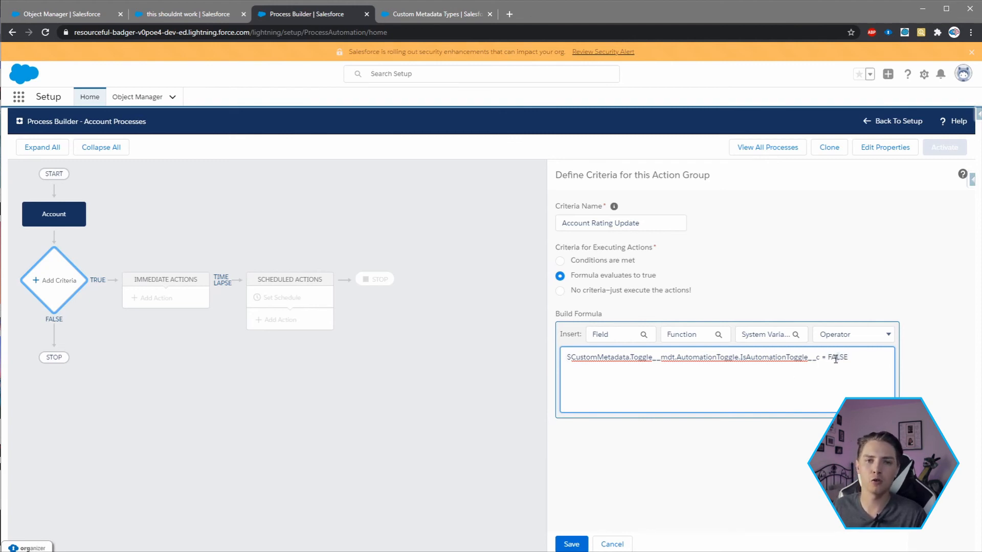
double_click(835, 358)
type("TRUE")
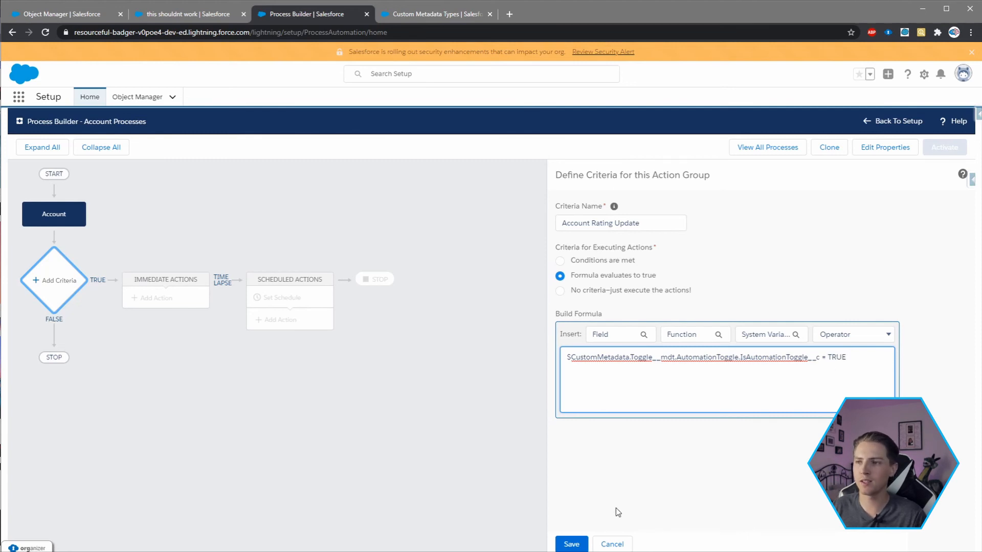
- Save the criteria and add an immediate Update Records action named "Update account rating"
left_click(571, 544)
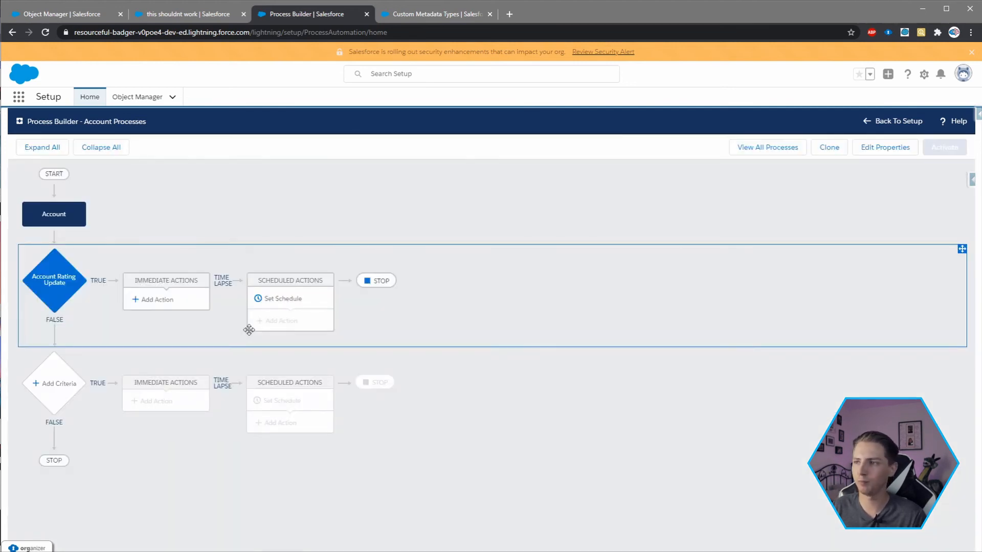
left_click(153, 302)
left_click(665, 222)
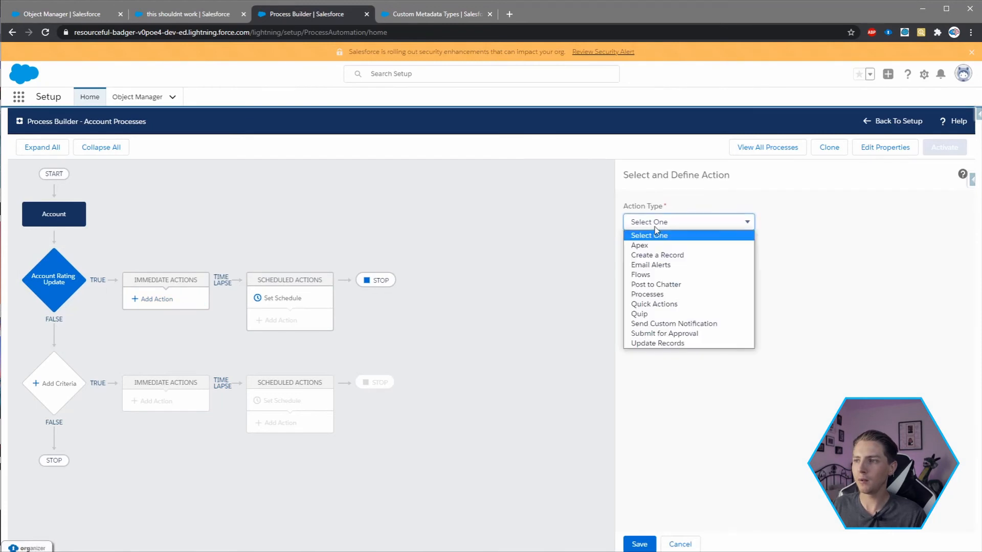
left_click(656, 344)
left_click(654, 262)
type("U")
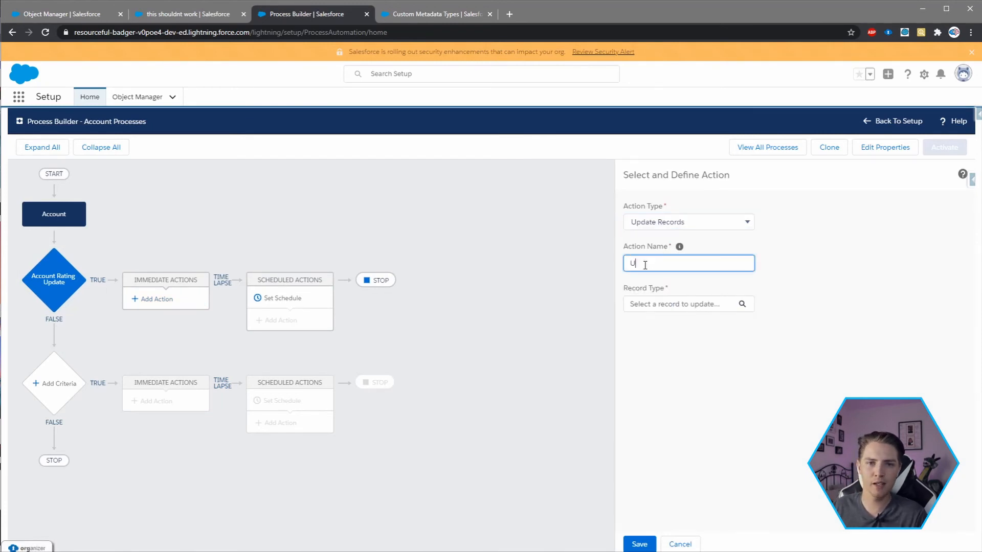
type("pdate account ratign")
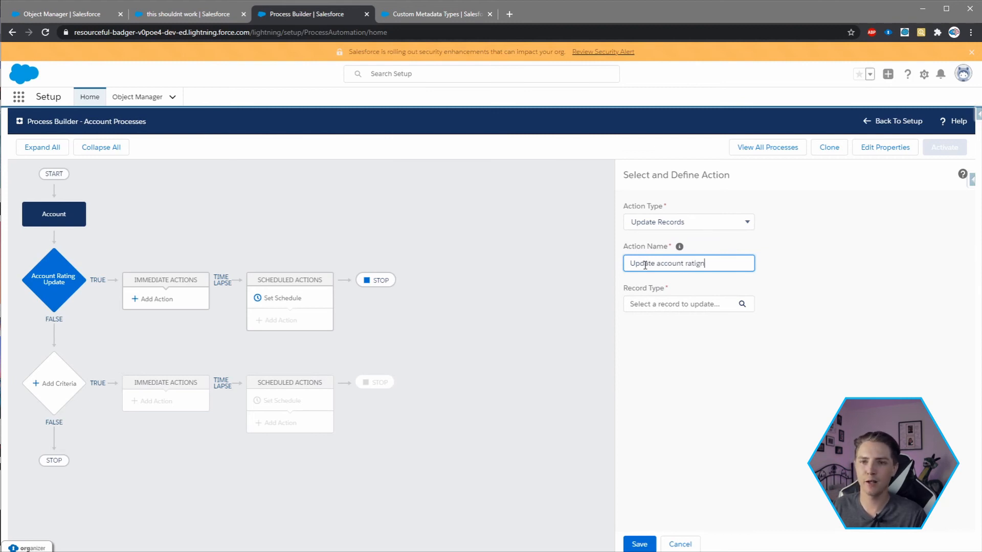
key("BackSpace")
key("BackSpace")
type("ng")
- Make the action update the Account record that started the process, setting its Account Rating to Hot
left_click(639, 305)
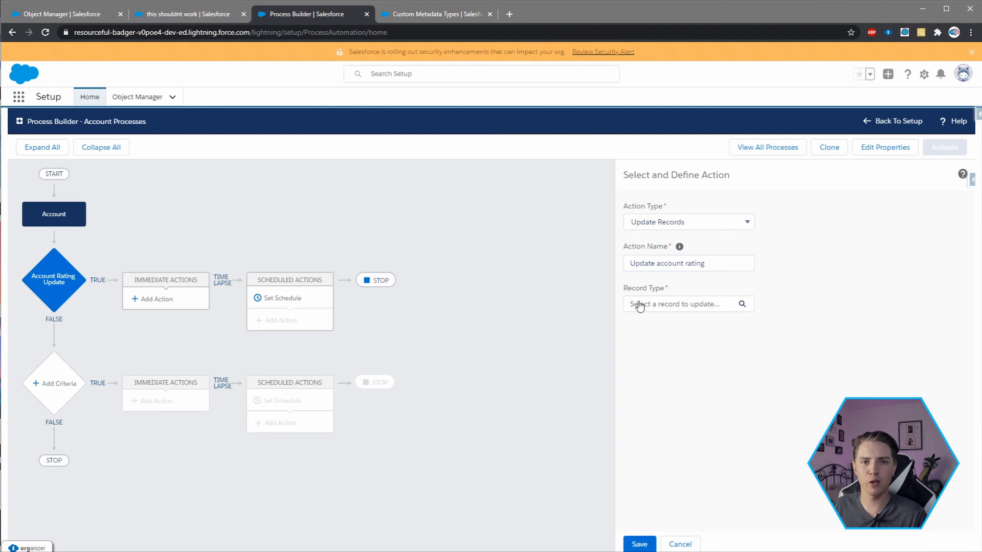
left_click(410, 275)
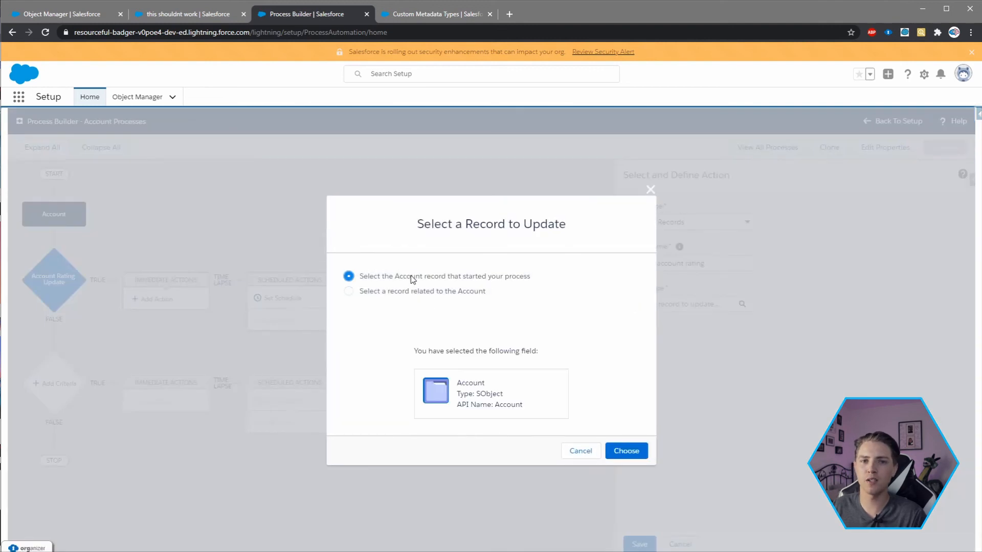
left_click(626, 452)
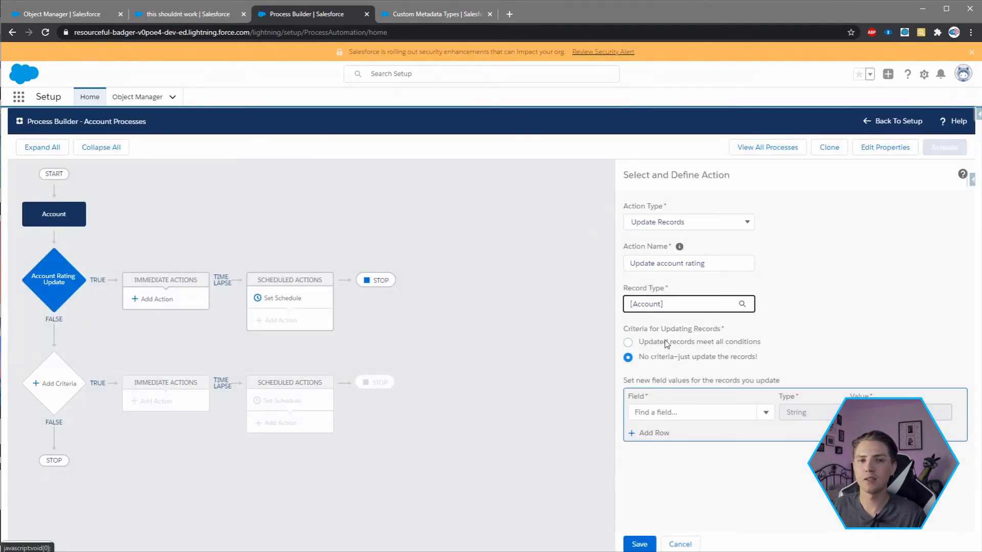
left_click(643, 411)
type("rating")
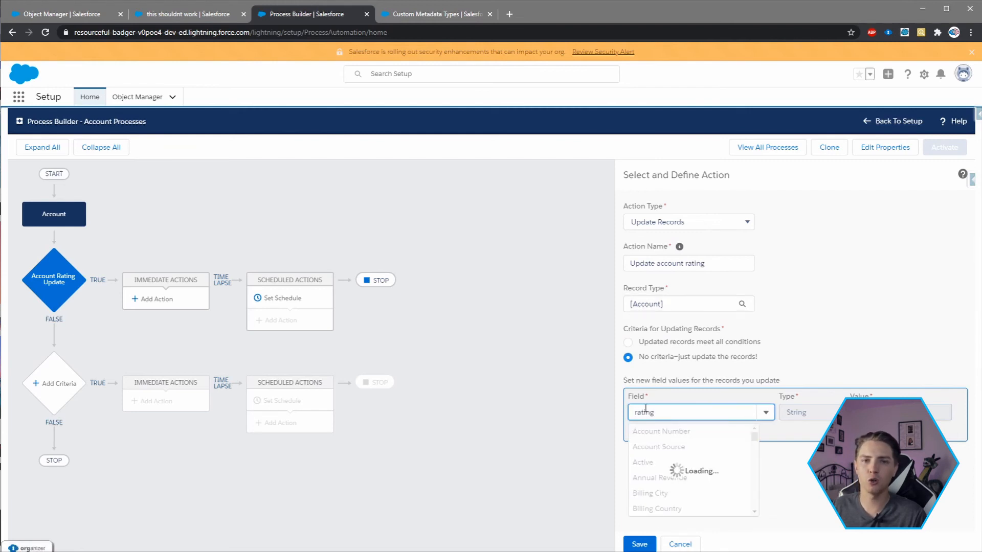
left_click(662, 431)
left_click(889, 413)
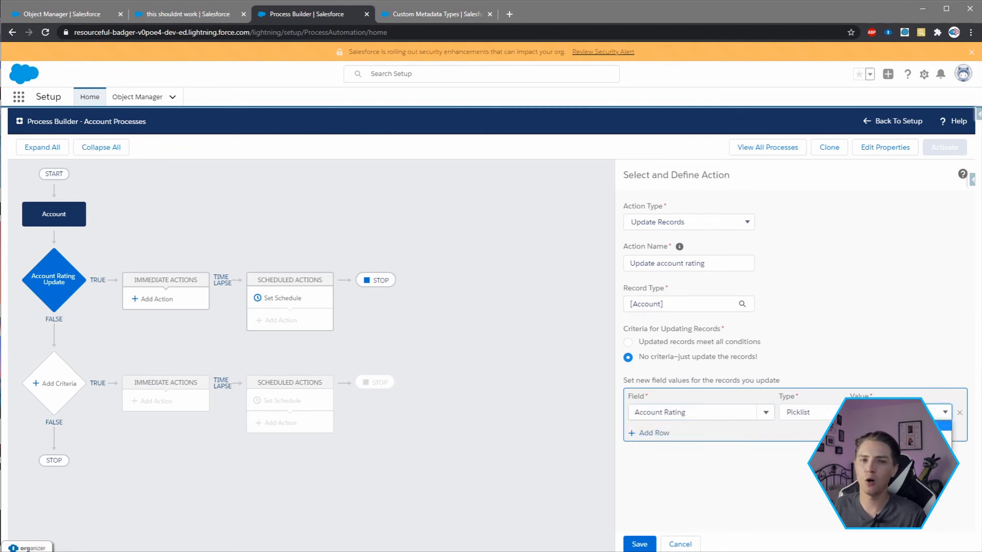
- Save the action and activate the Account Processes process
left_click(639, 544)
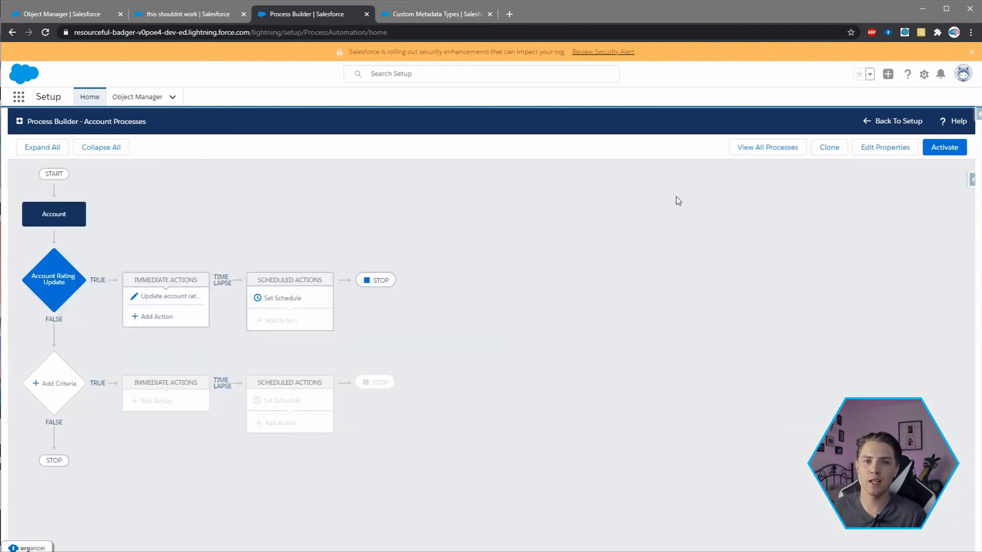
left_click(944, 147)
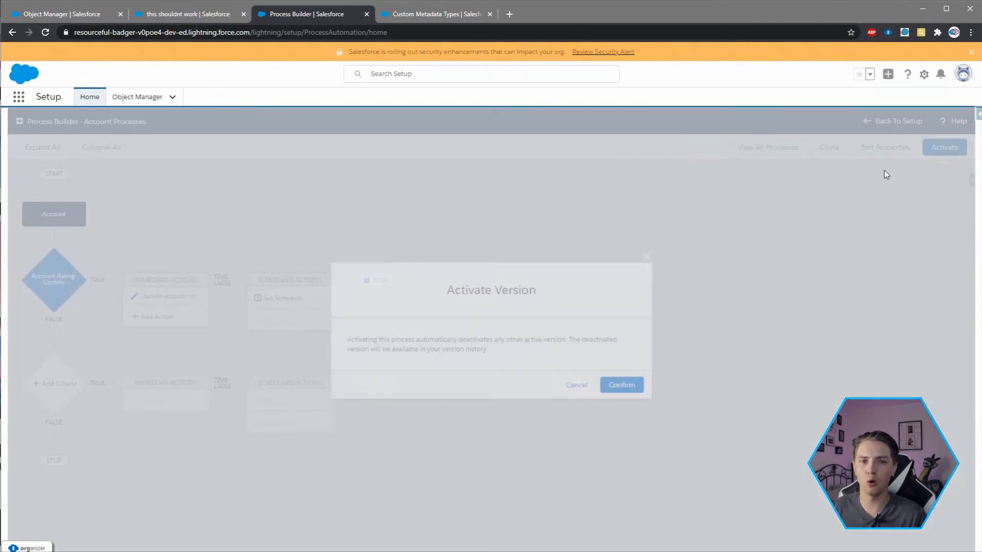
left_click(626, 387)
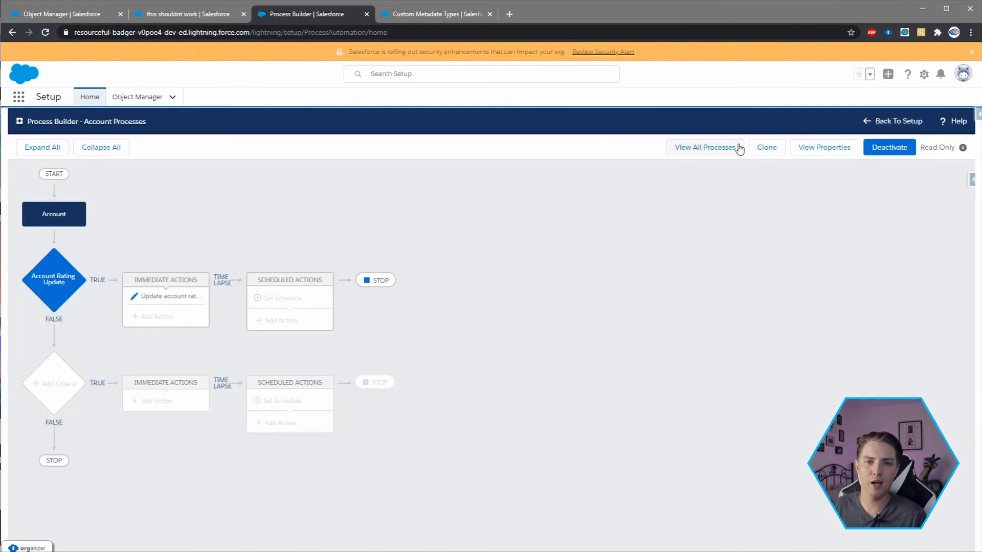
- Create an account named "should work" and open its details to check the Rating
left_click(154, 14)
left_click(171, 79)
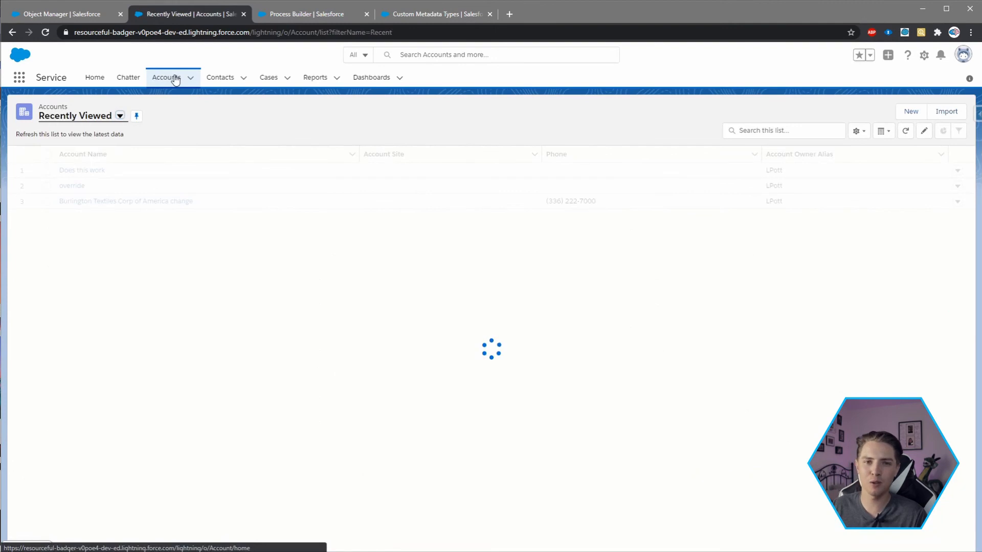
left_click(909, 114)
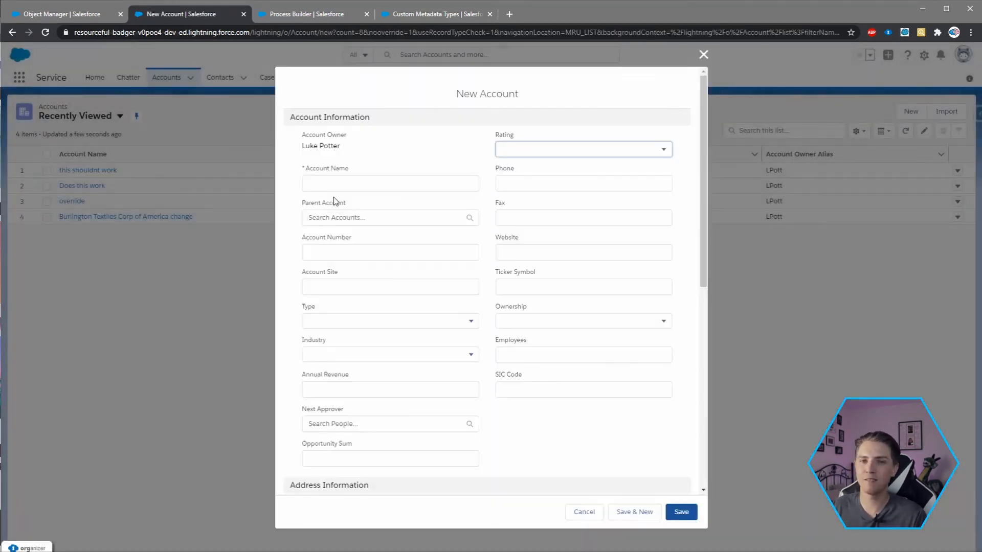
left_click(326, 184)
type("should work")
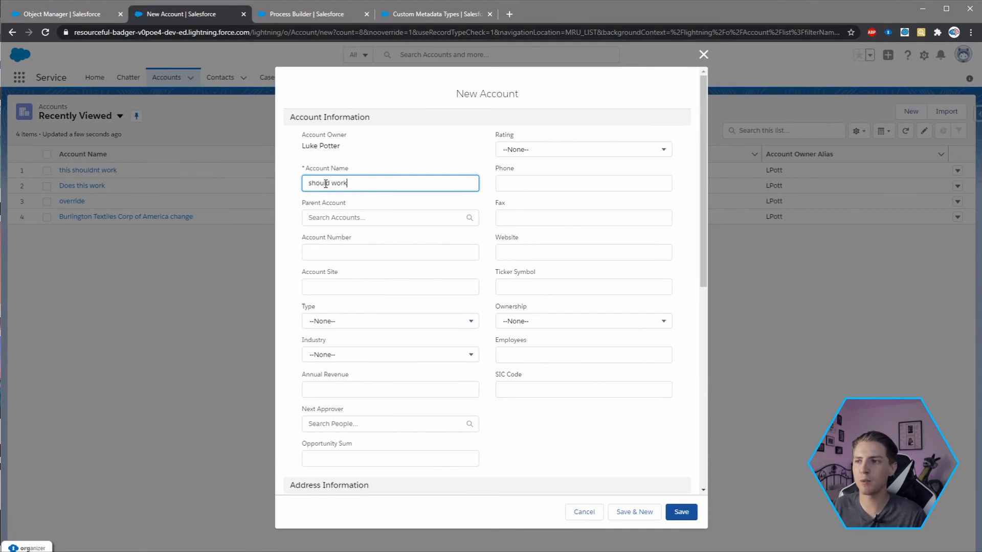
left_click(681, 511)
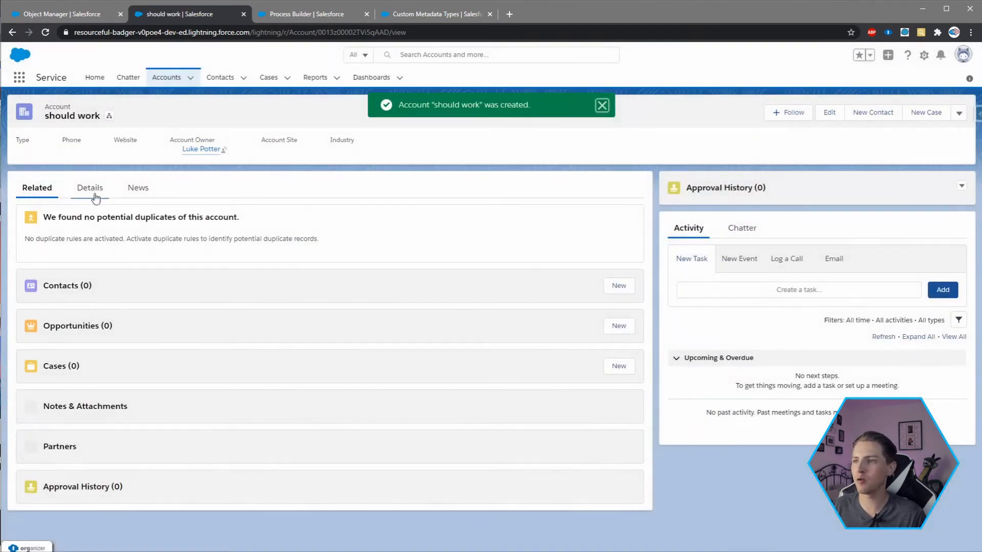
left_click(83, 188)
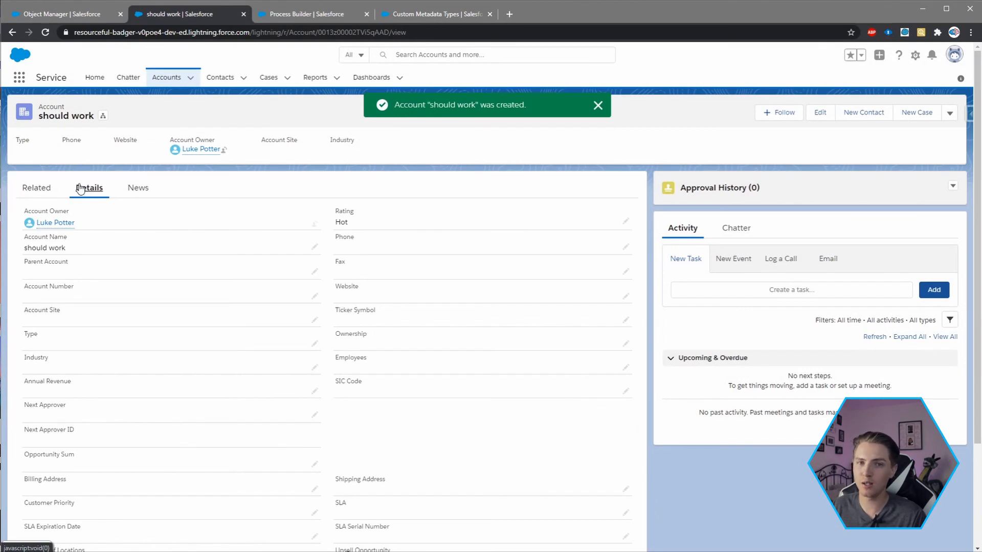
- Open a blank new account form, and turn off the Automation Toggle checkbox in the Toggle metadata record, saving it
left_click(164, 76)
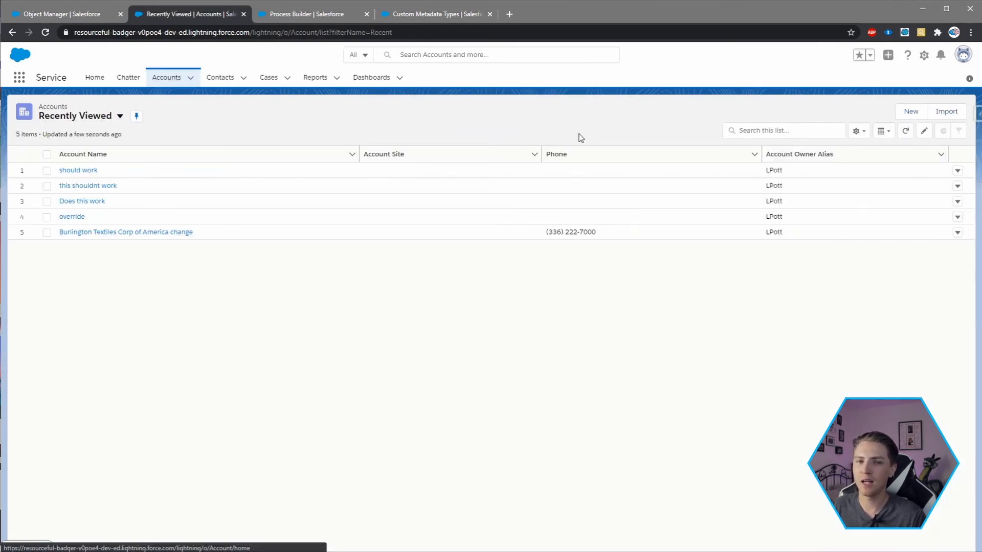
left_click(910, 111)
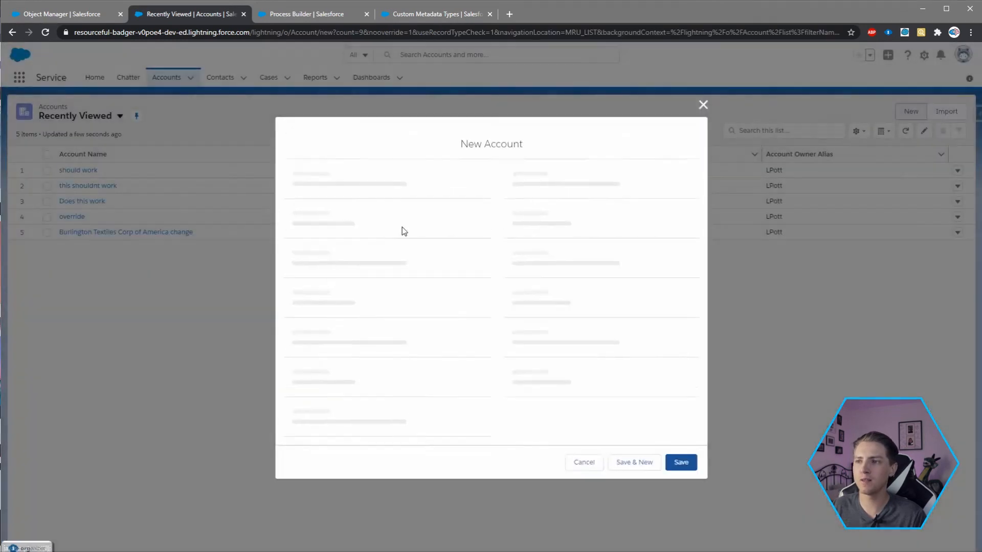
left_click(434, 15)
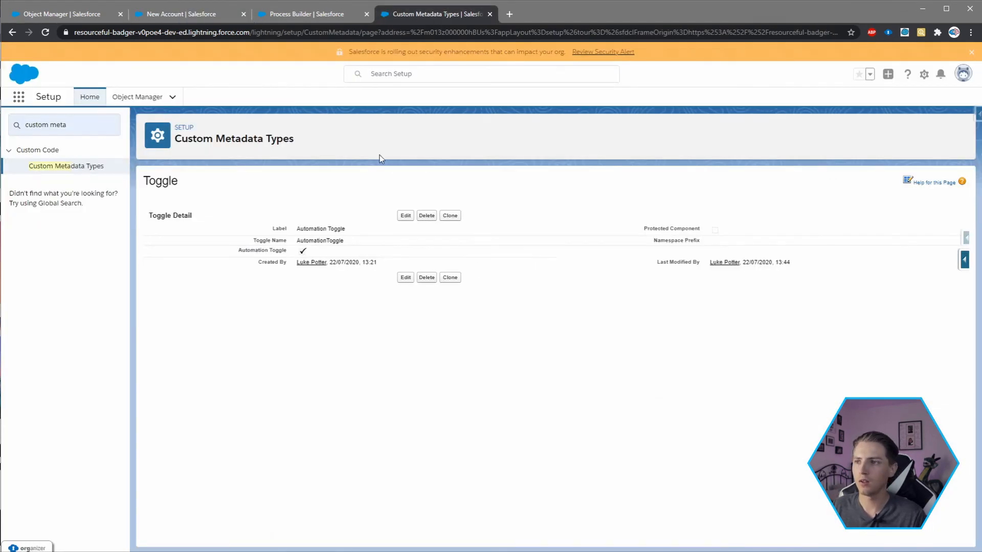
left_click(405, 215)
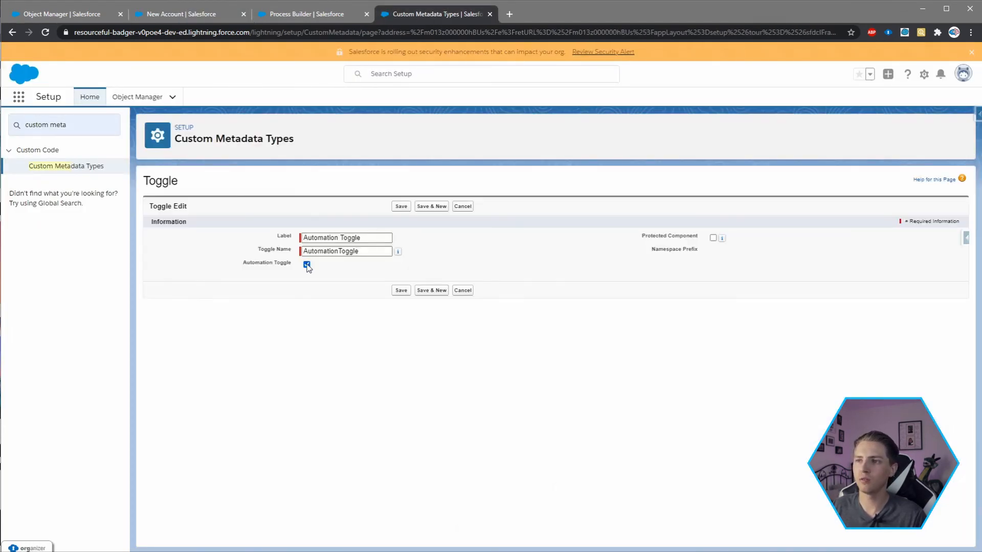
left_click(307, 265)
left_click(401, 207)
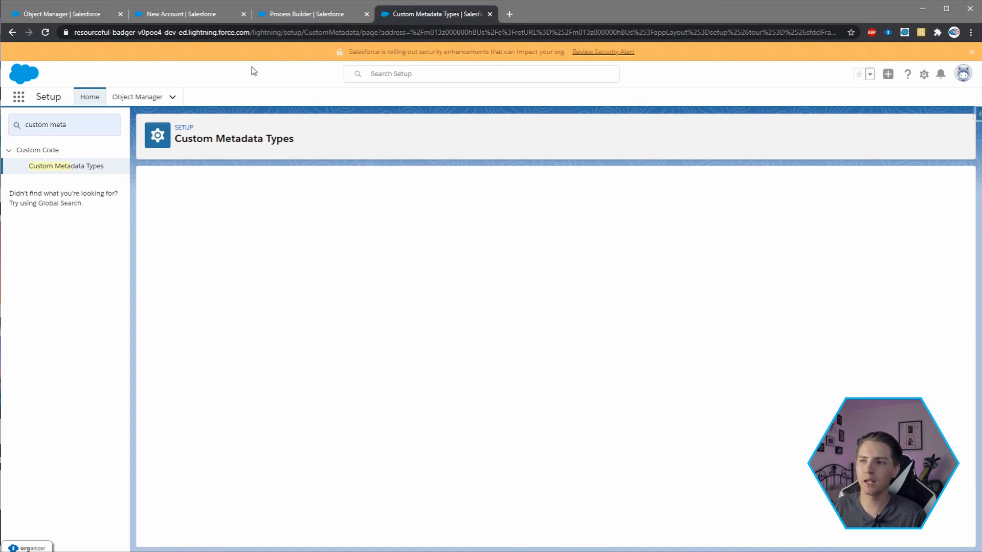
- Return to the new account form, save the account as "Shouldn't work" and open its details to check the Rating
left_click(176, 16)
left_click(343, 180)
type("SD")
type("ouldn't work")
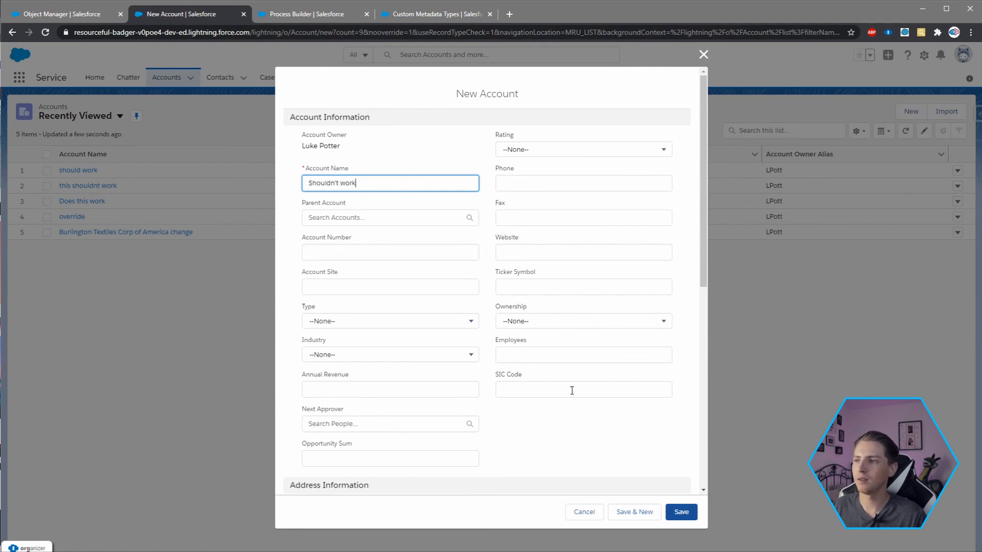
left_click(675, 512)
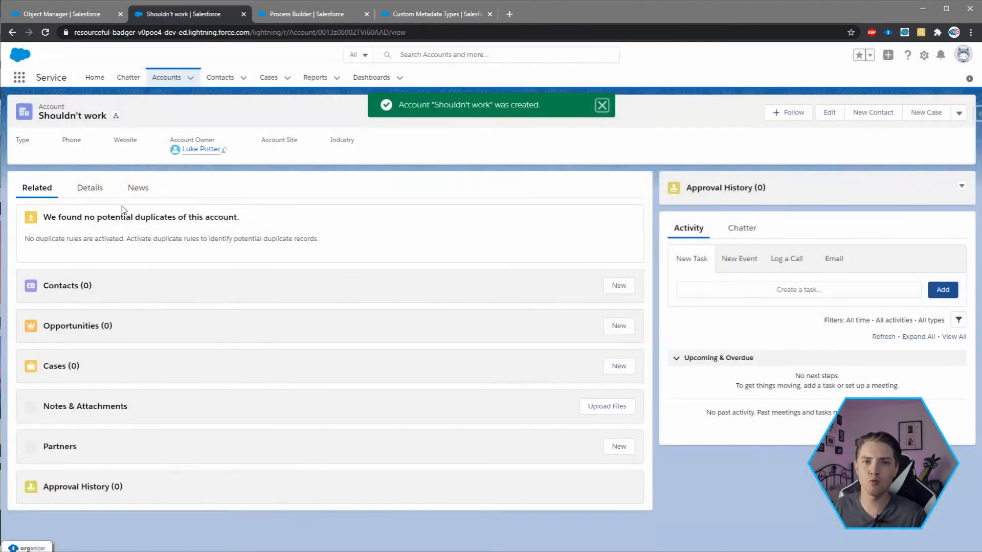
left_click(98, 192)
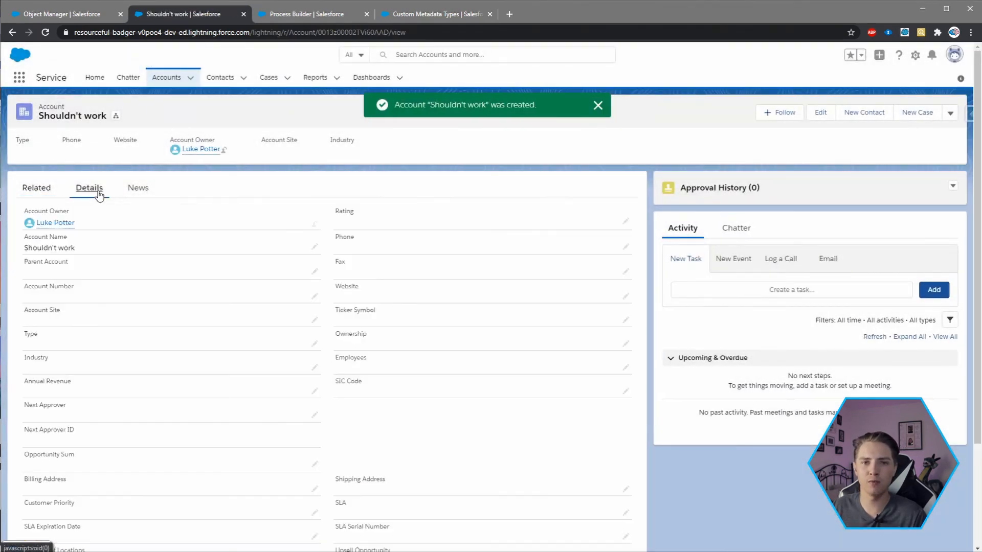